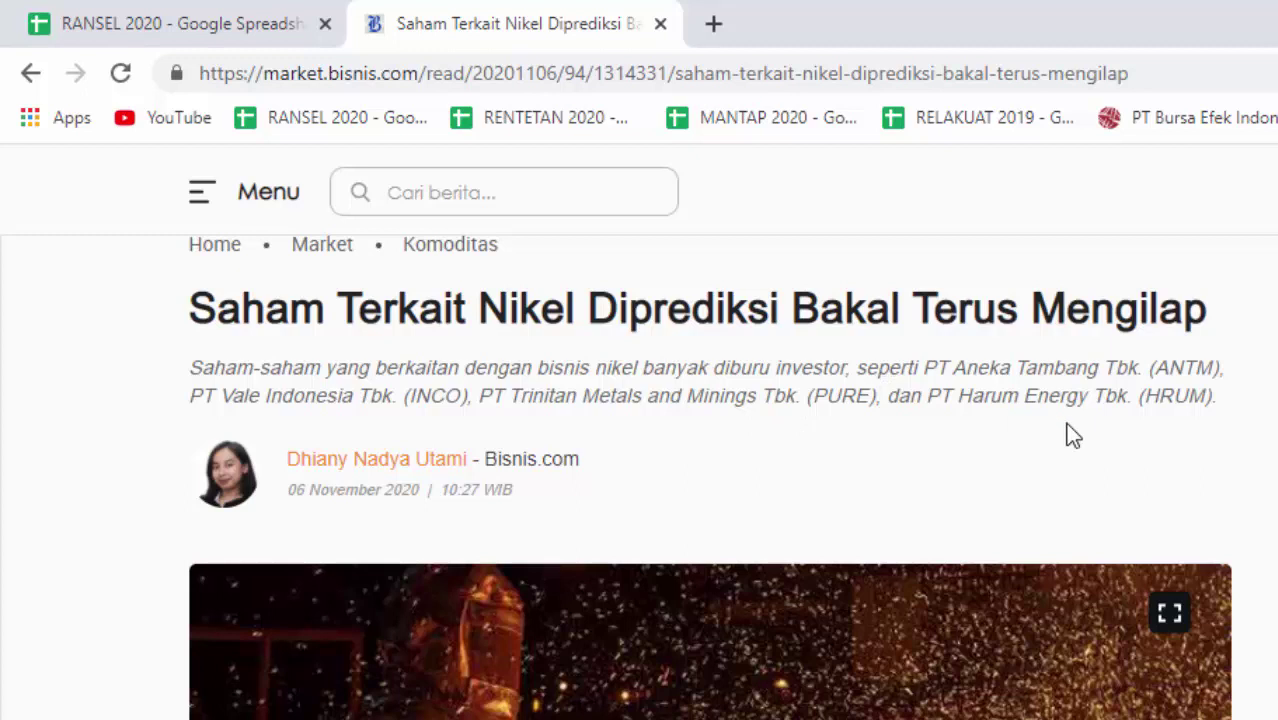
# Read the Bisnis.com article on nickel stocks and skim its linked story "Demam Saham Nikel Potensi Berlanjut, dari ANTM hingga PURE", closing that story when done
pyautogui.scroll(-8, 710, 480)
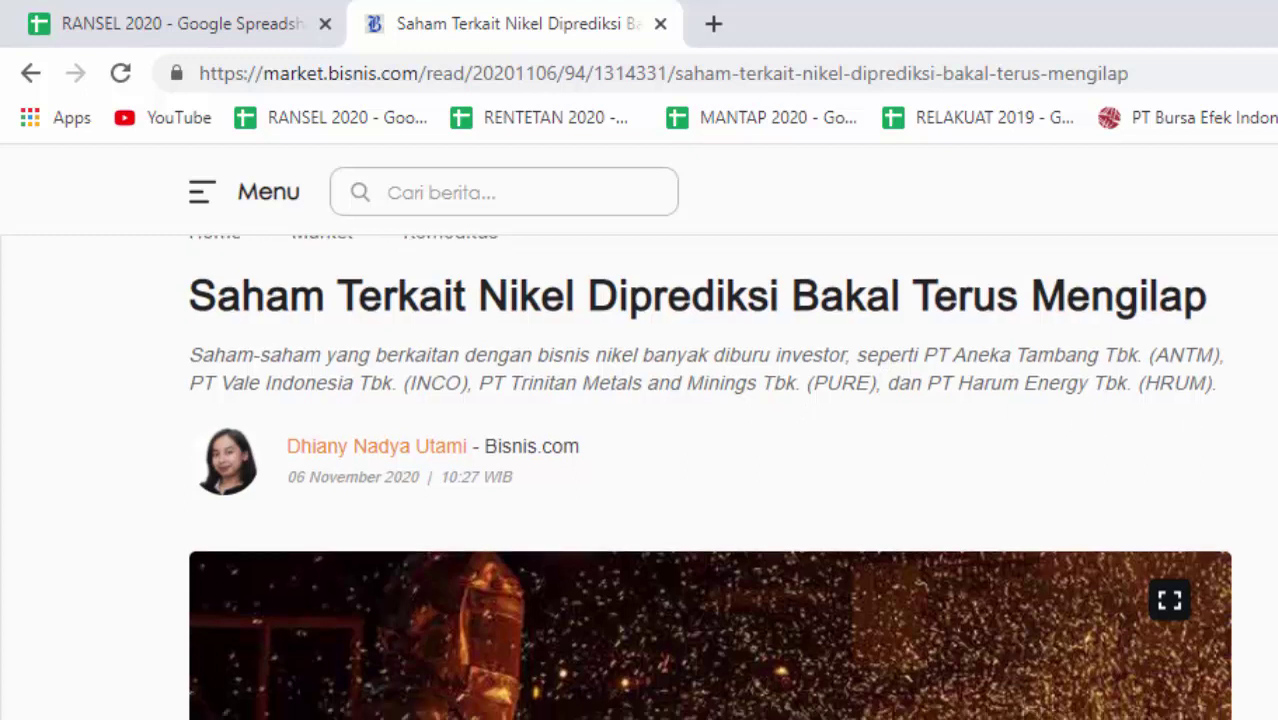
pyautogui.scroll(-3, 818, 705)
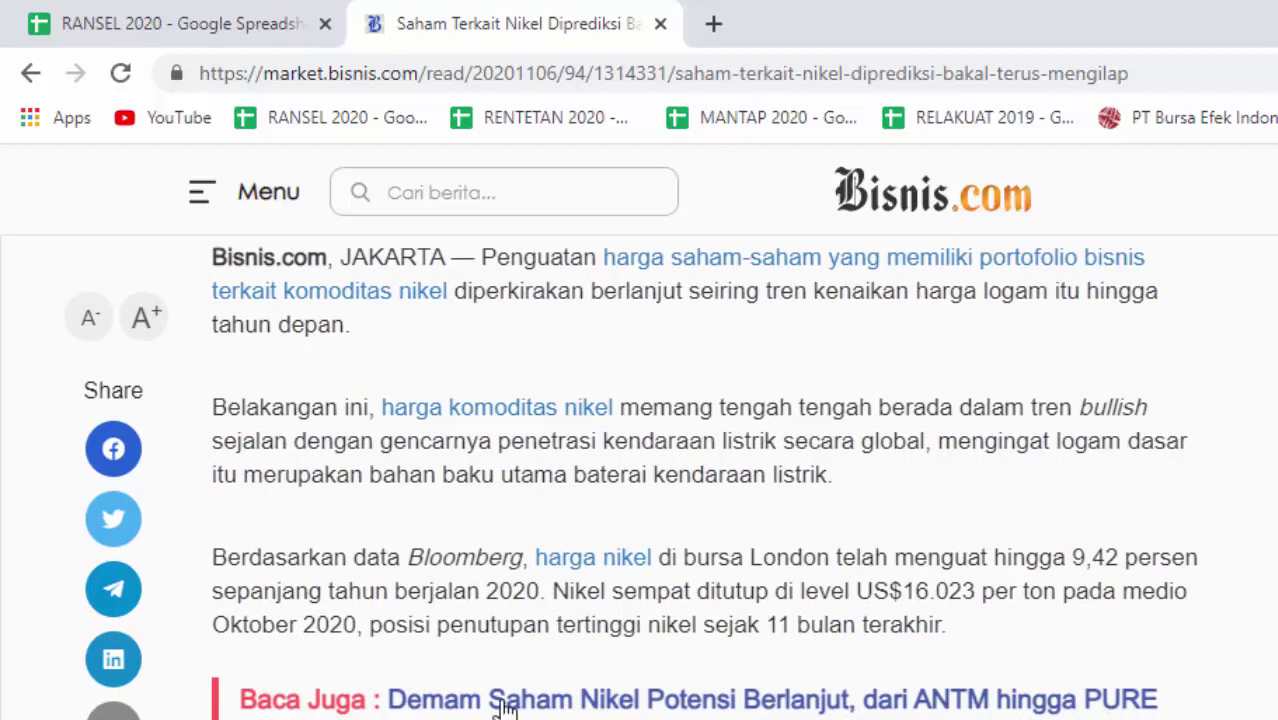
pyautogui.click(884, 705)
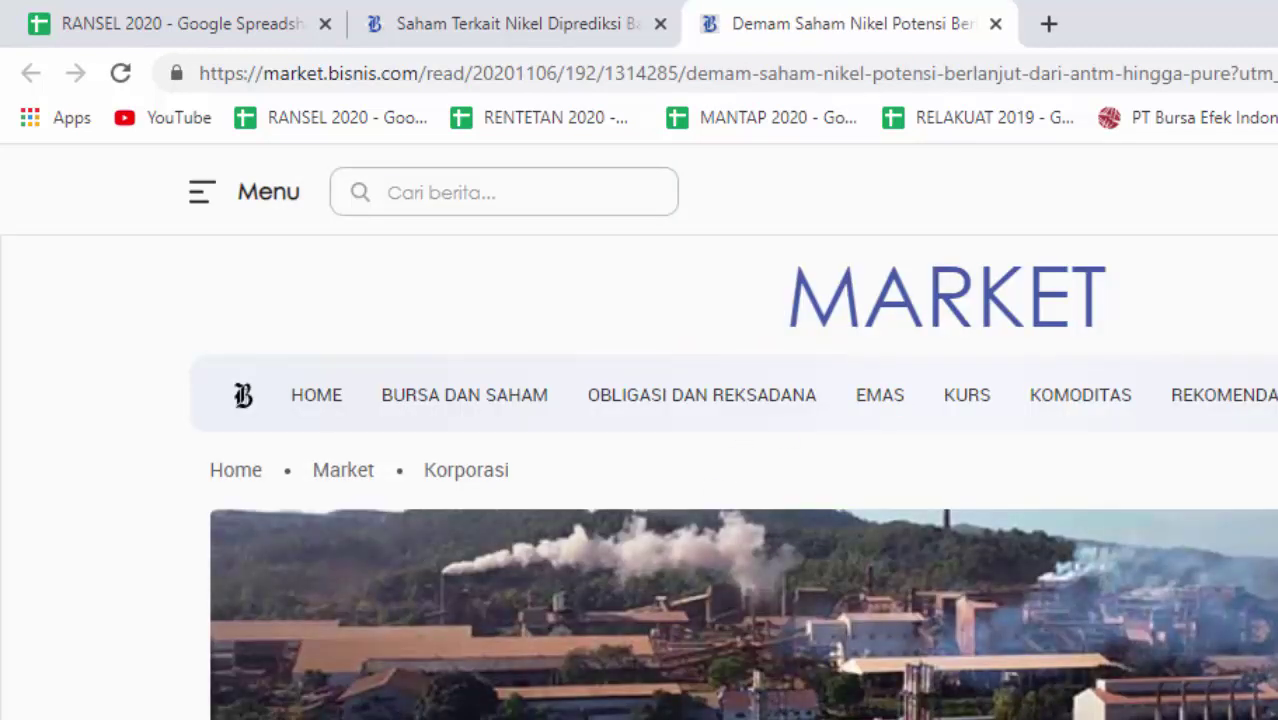
pyautogui.scroll(-5, 733, 480)
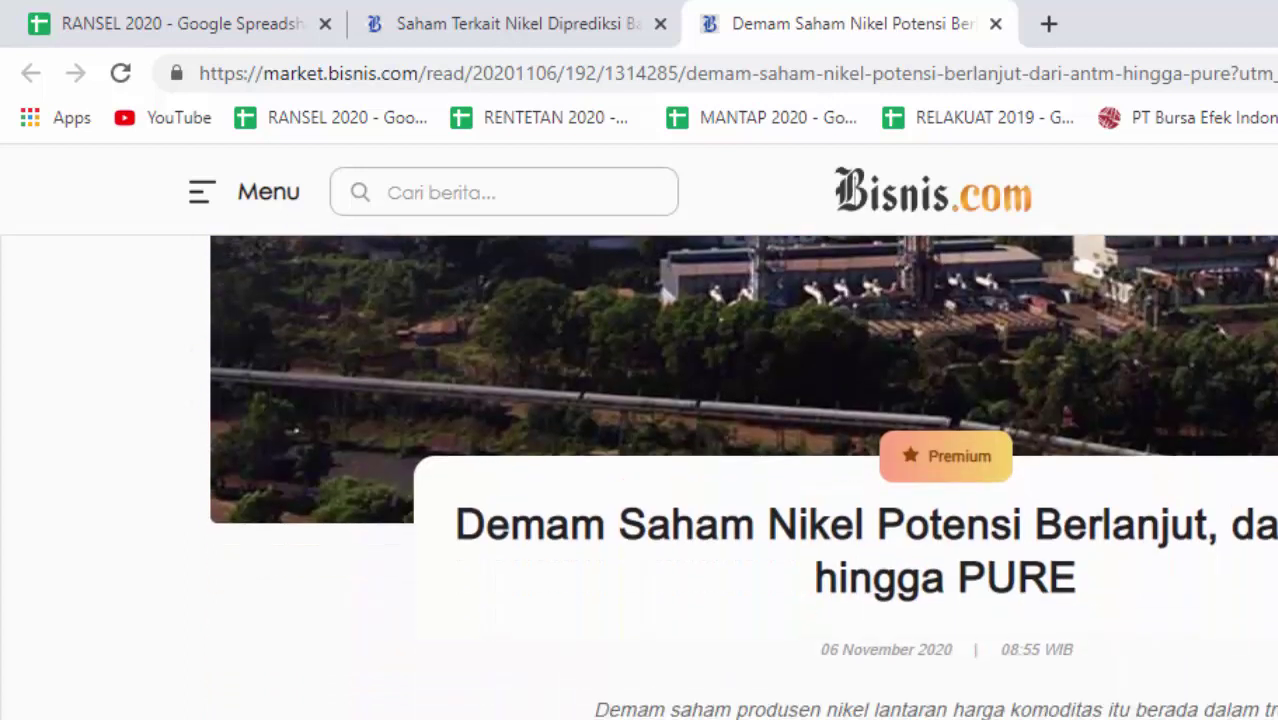
pyautogui.scroll(-10, 736, 477)
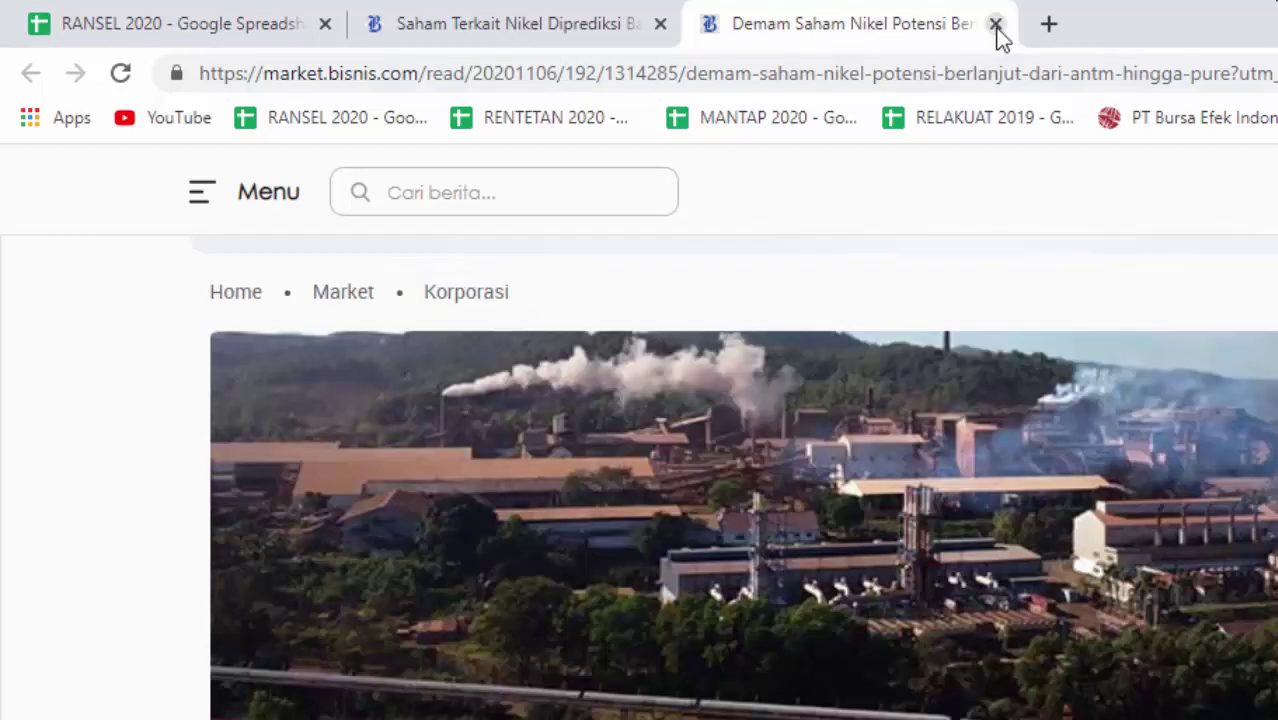
pyautogui.click(995, 23)
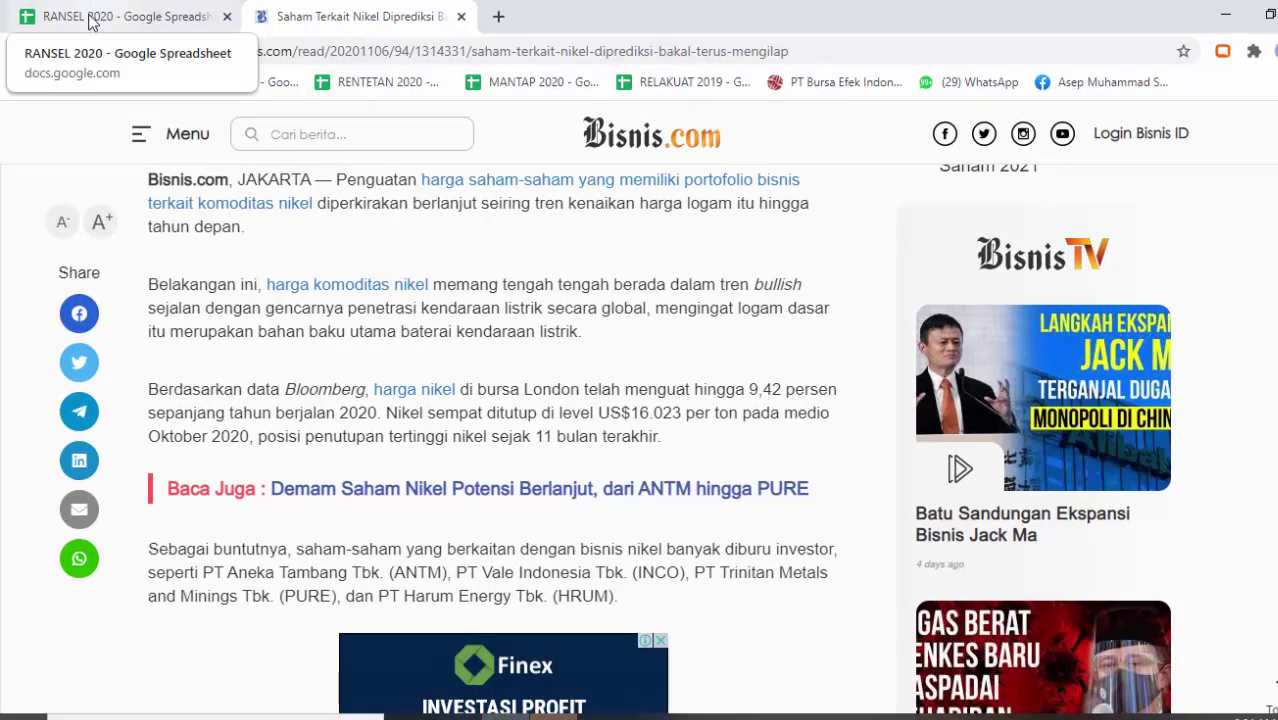
# Switch to the RANSEL 2020 spreadsheet and check INCO's last price and stock code
pyautogui.click(92, 23)
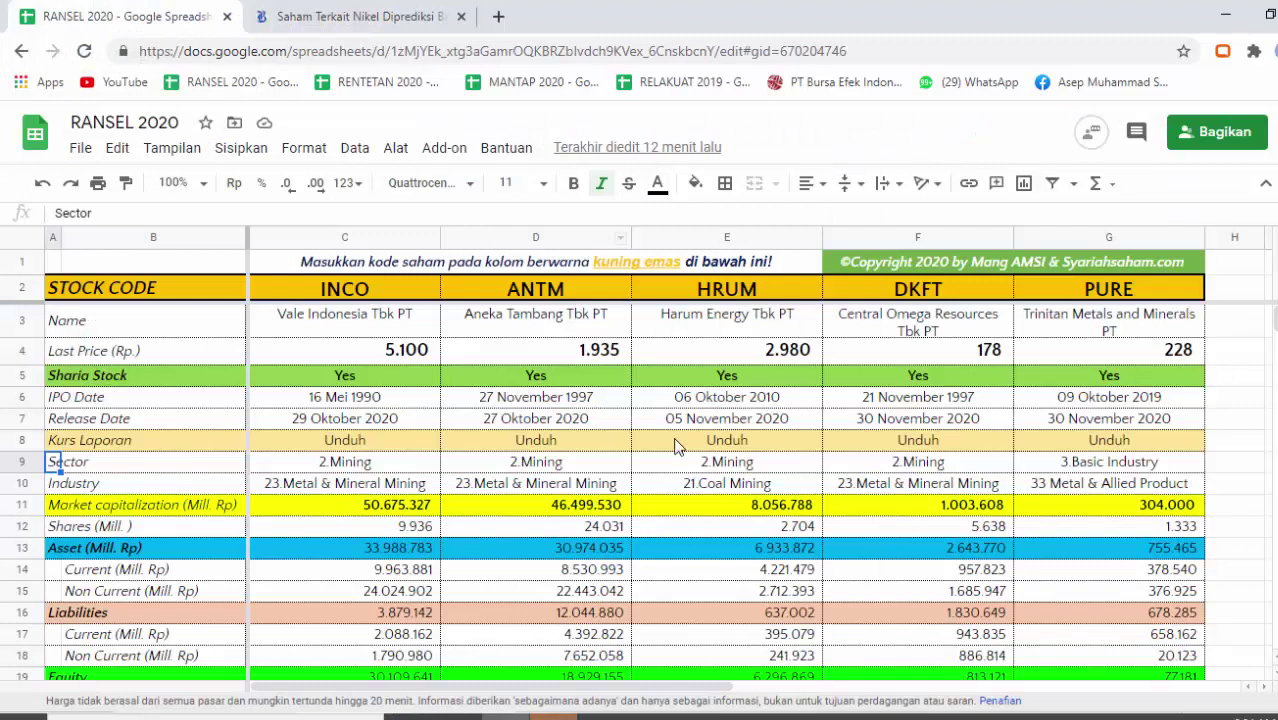
pyautogui.click(333, 357)
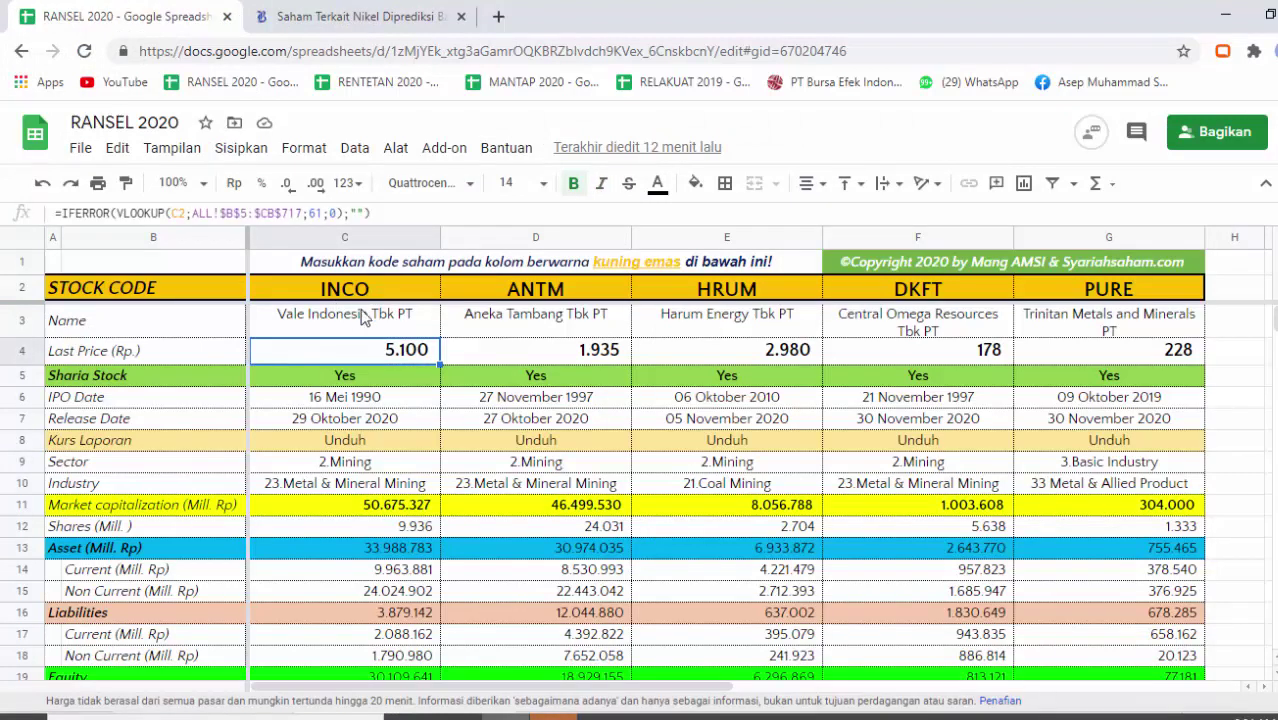
pyautogui.click(344, 296)
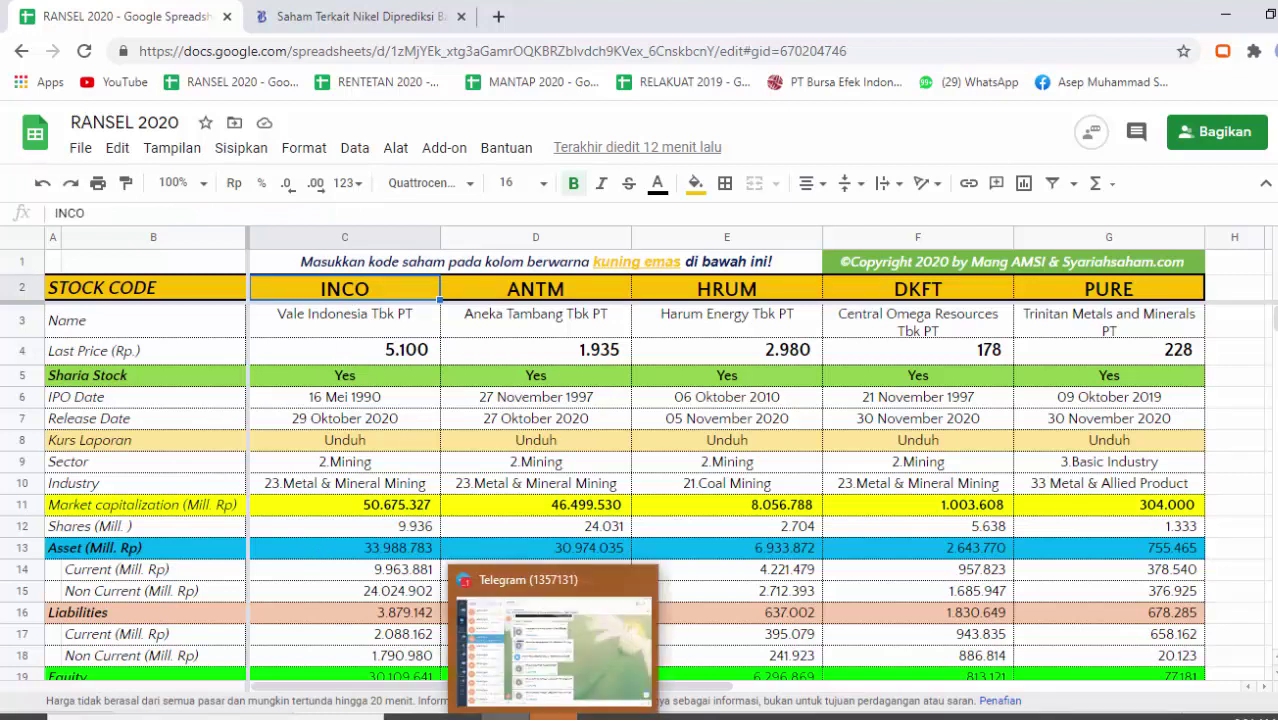
# Close the running Telegram window
pyautogui.rightClick(555, 714)
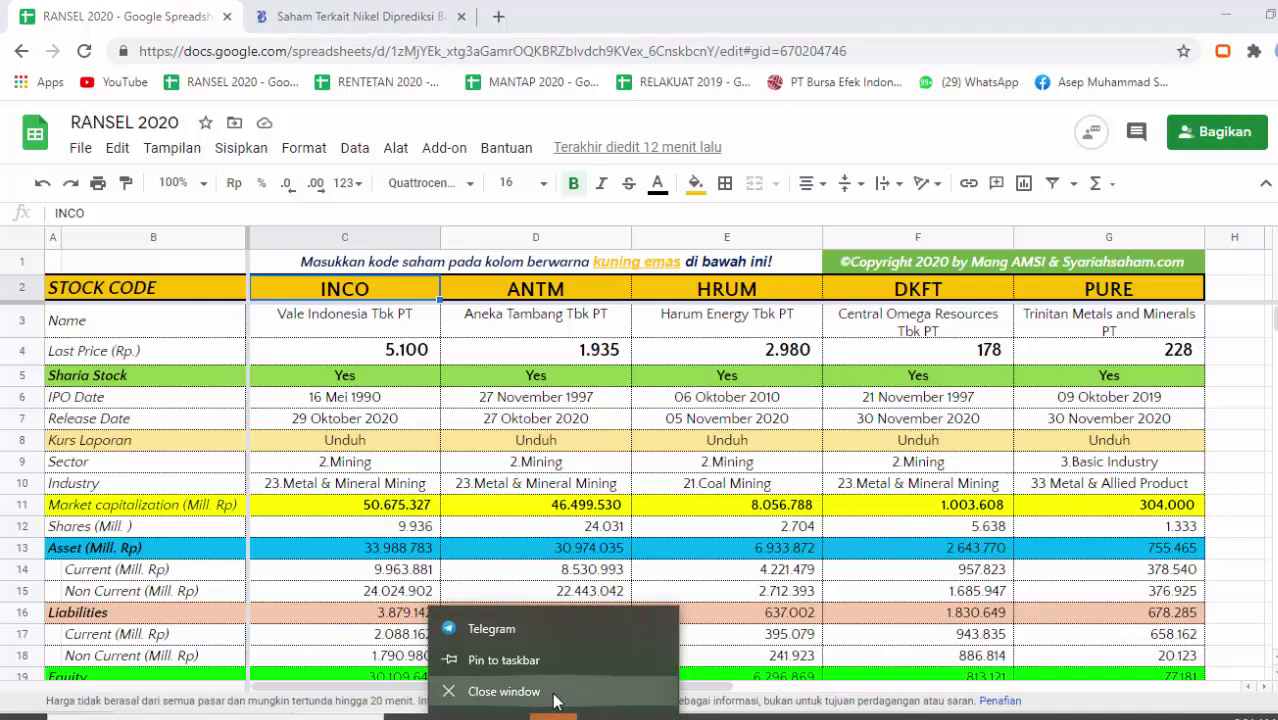
pyautogui.click(525, 556)
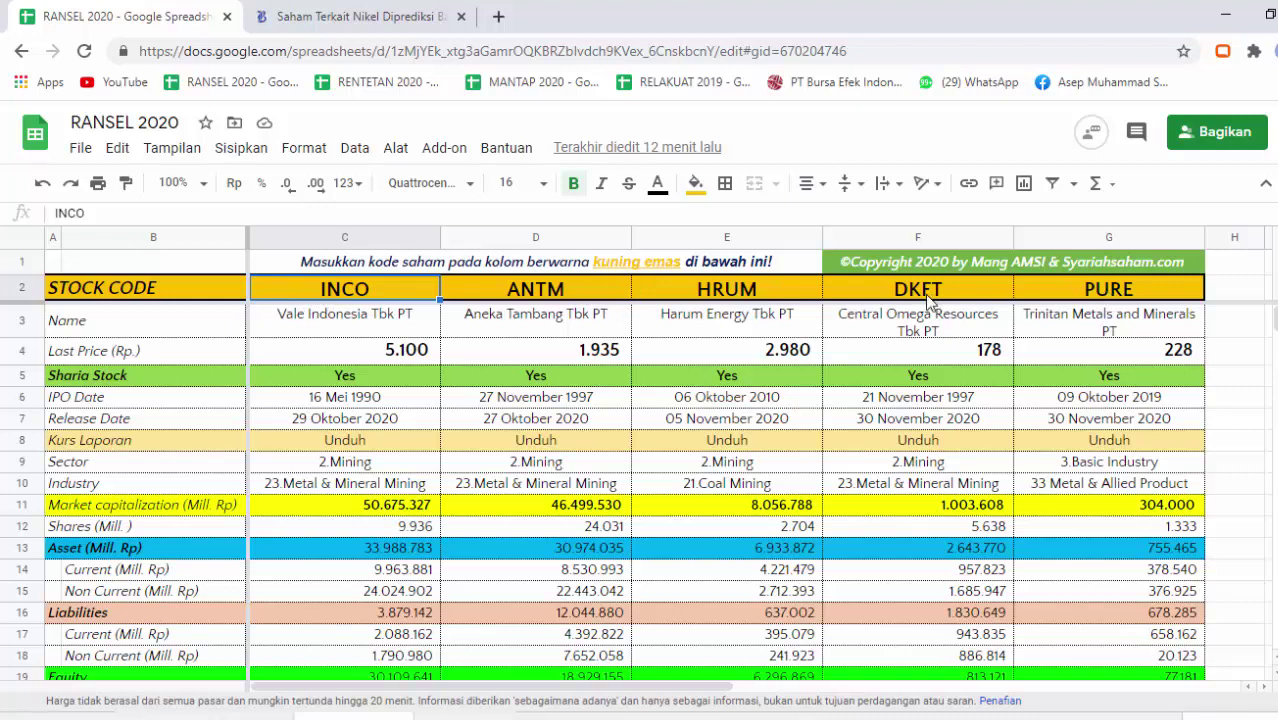
# Review the Sharia Stock, IPO Date and Kurs Laporan rows for the five nickel stocks, starting from INCO
pyautogui.click(377, 384)
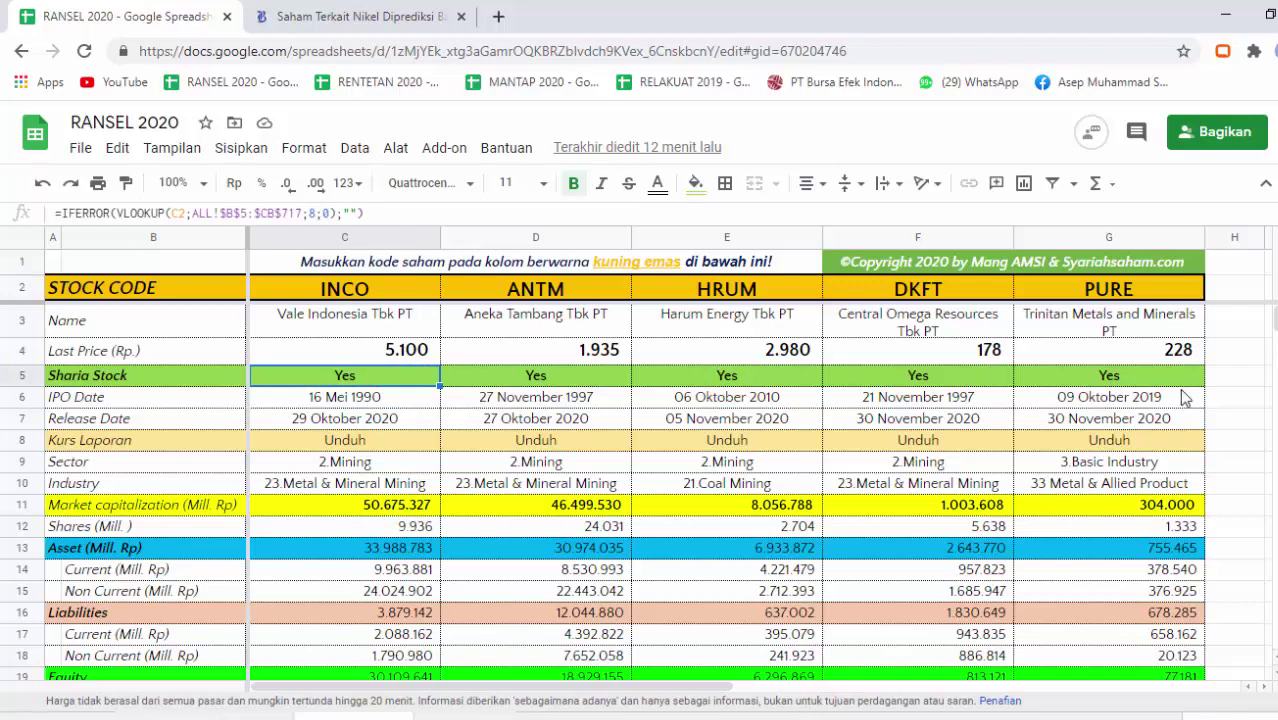
pyautogui.click(335, 403)
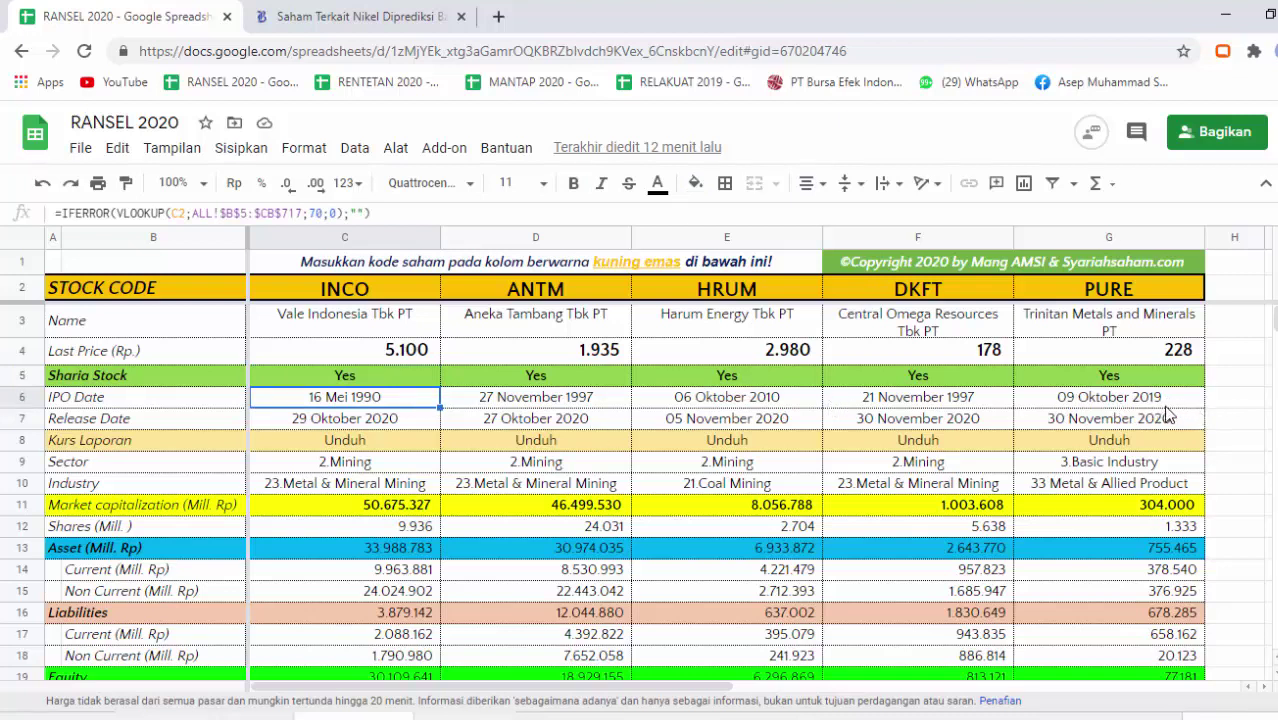
pyautogui.click(357, 441)
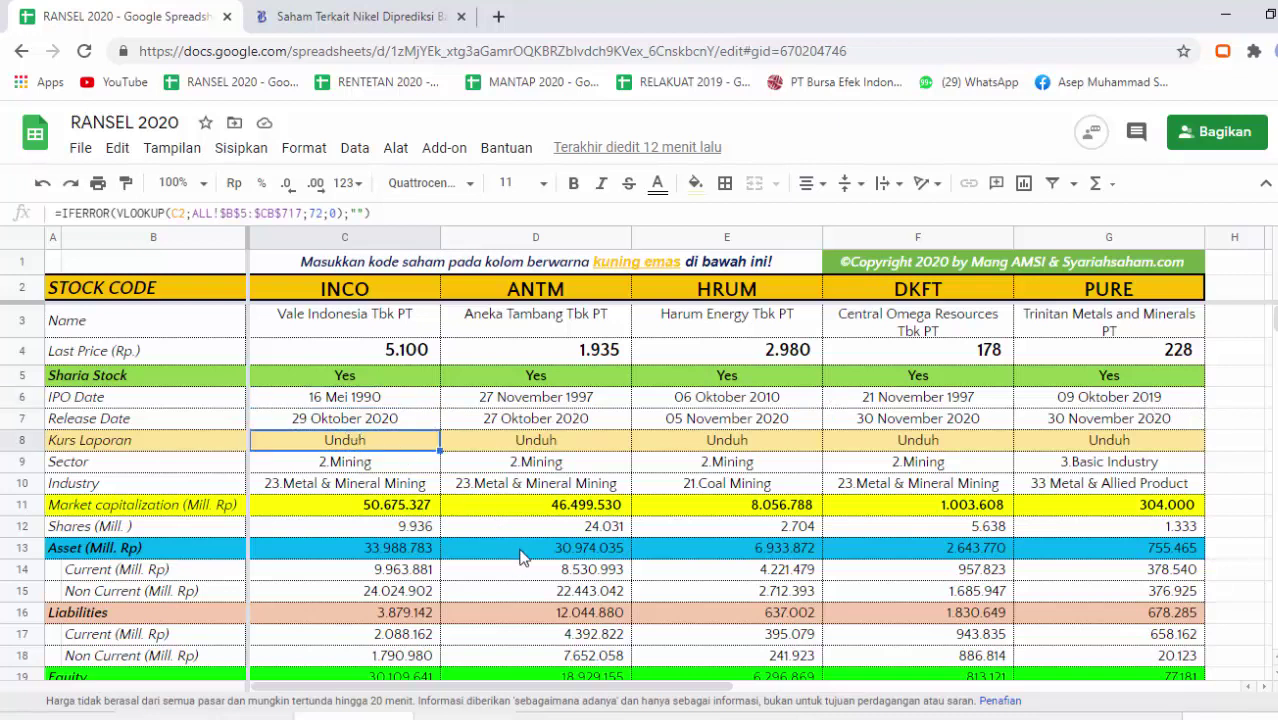
# Compare the financial report release dates across INCO, ANTM, HRUM, DKFT and PURE
pyautogui.press('Up')
pyautogui.press('Down')
pyautogui.press('Up')
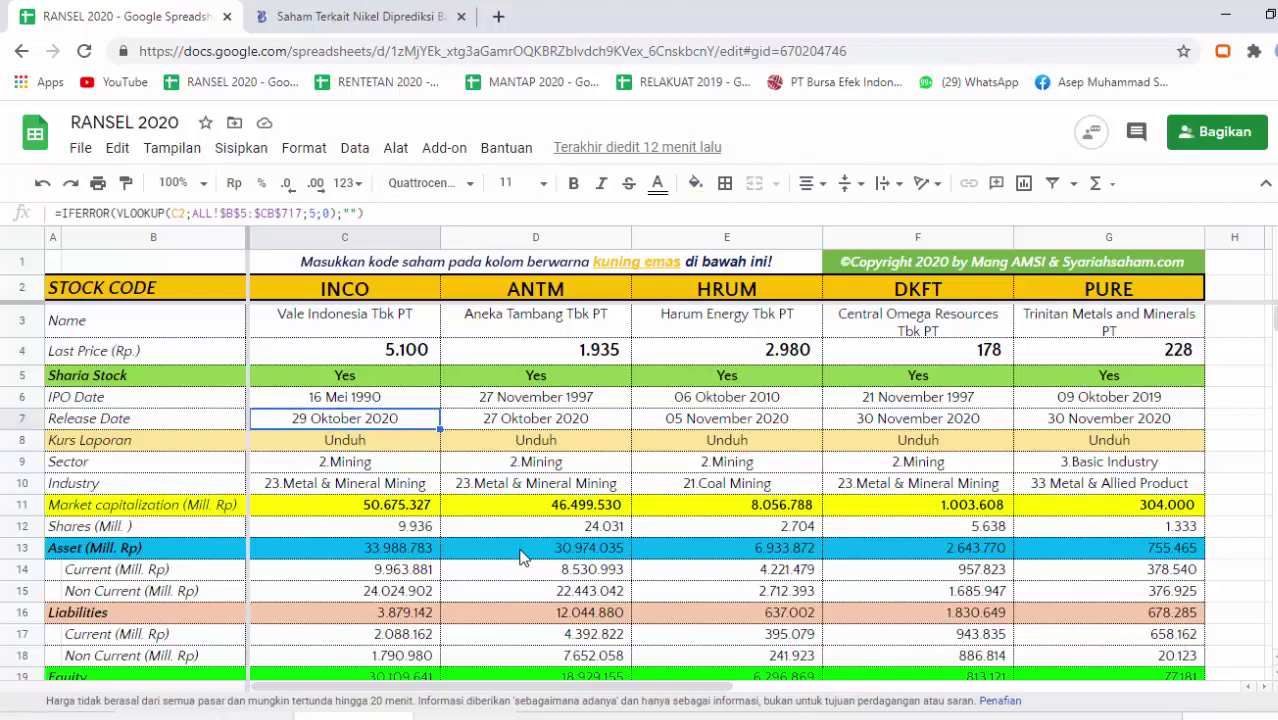
pyautogui.press('Up')
pyautogui.press('Down')
pyautogui.press('Right')
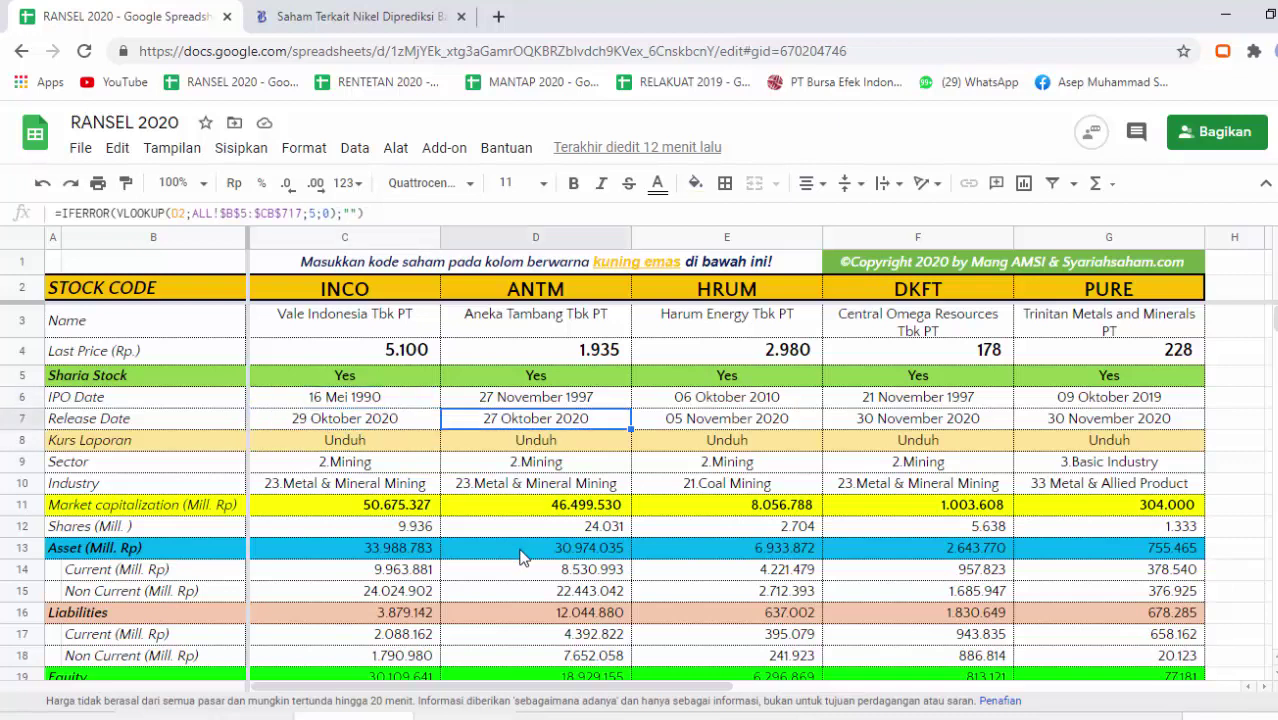
pyautogui.press('Right')
pyautogui.press('Right')
pyautogui.press('Right')
pyautogui.press('Left')
pyautogui.press('Right')
pyautogui.press('Left')
pyautogui.press('Left')
pyautogui.press('Left')
pyautogui.press('Left')
# Go through INCO's sector, industry, market capitalization, shares and asset rows down to Liabilities
pyautogui.press('Down')
pyautogui.press('Down')
pyautogui.press('Down')
pyautogui.press('Down')
pyautogui.press('Down')
pyautogui.press('Down')
pyautogui.press('Down')
pyautogui.press('Down')
pyautogui.press('Down')
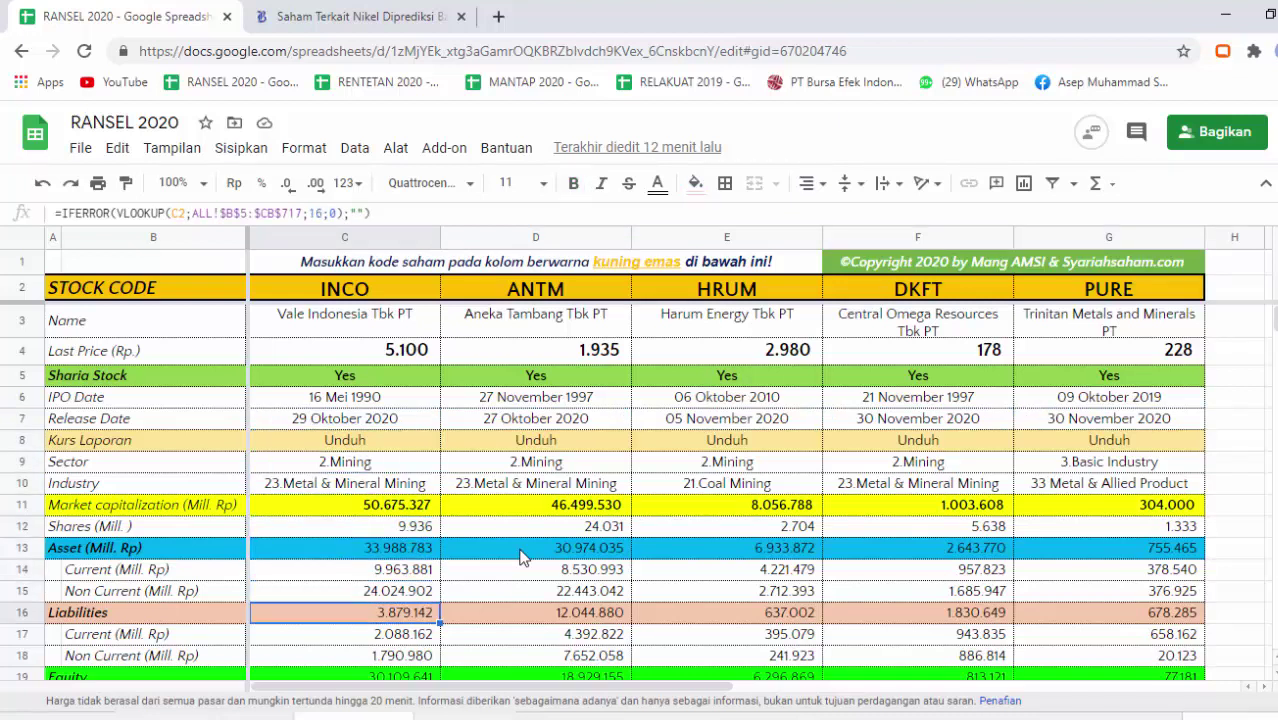
# Go through the current and non-current liabilities, equity and revenue rows down to the Net Profit heading
pyautogui.press('Down')
pyautogui.press('Down')
pyautogui.press('Down')
pyautogui.press('Down')
pyautogui.press('Down')
pyautogui.press('Down')
pyautogui.press('Down')
pyautogui.press('Down')
pyautogui.press('Down')
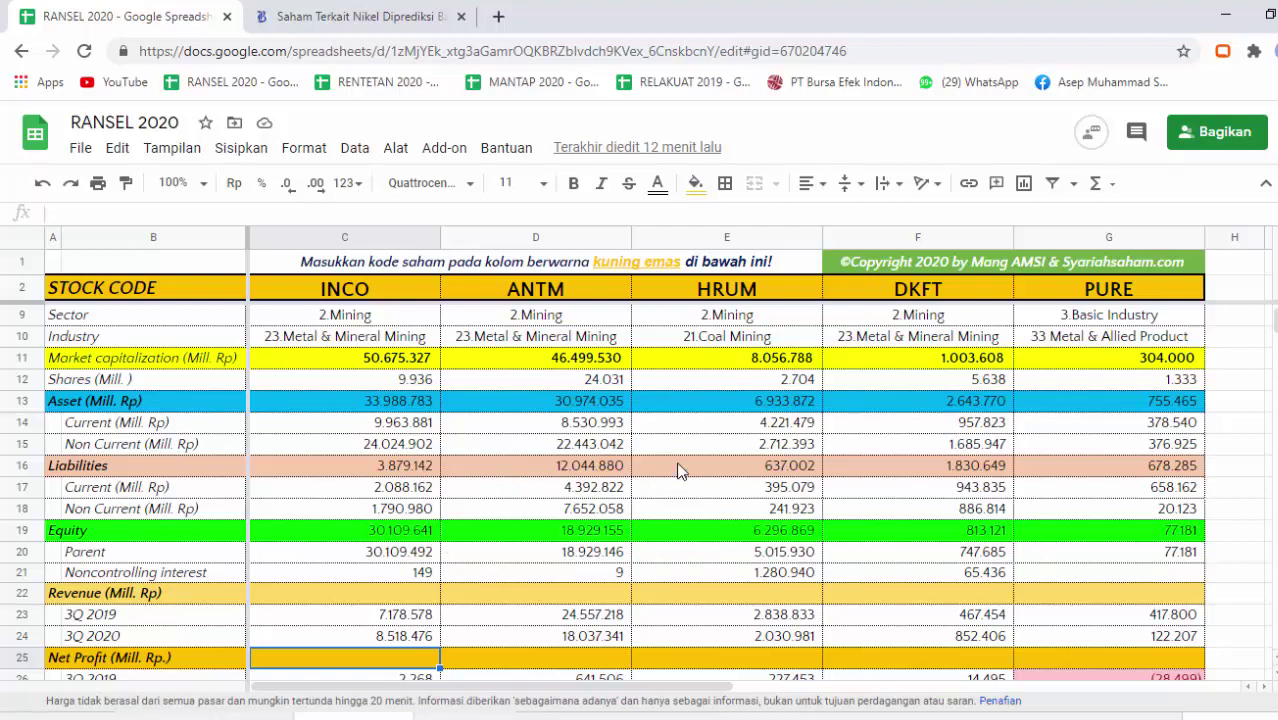
# Review INCO's 3Q 2019 and 3Q 2020 revenue and net profit rows, continuing down to the Net Profit Growth heading
pyautogui.click(368, 620)
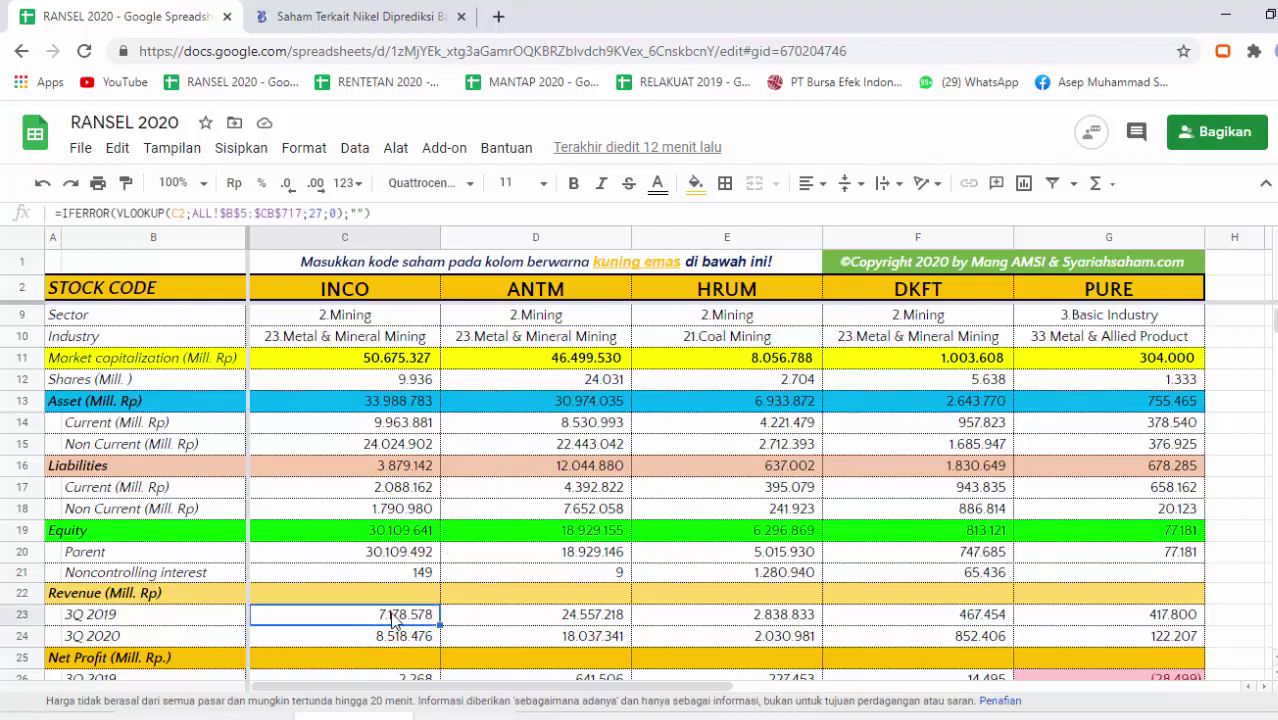
pyautogui.press('Down')
pyautogui.press('Down')
pyautogui.press('Down')
pyautogui.press('Down')
pyautogui.press('Down')
pyautogui.press('Down')
pyautogui.press('Down')
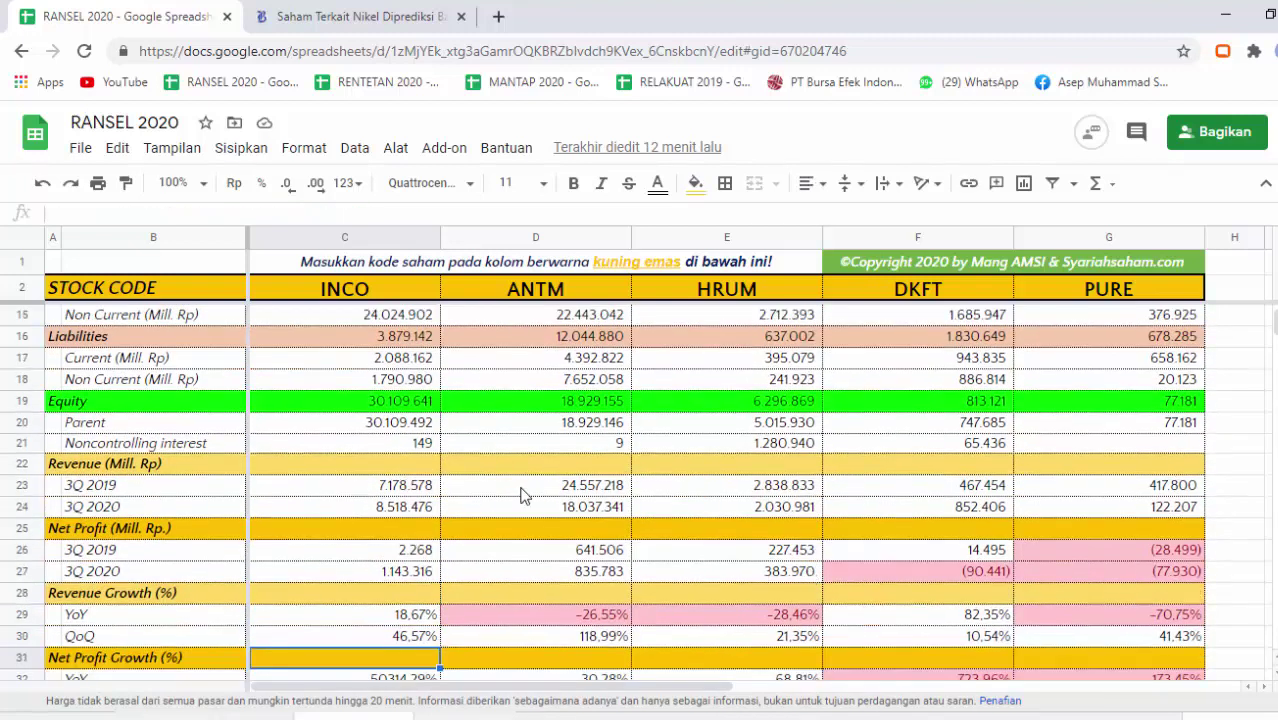
# Check INCO's 3Q 2020 revenue and compare the YoY revenue growth of INCO and DKFT
pyautogui.click(420, 513)
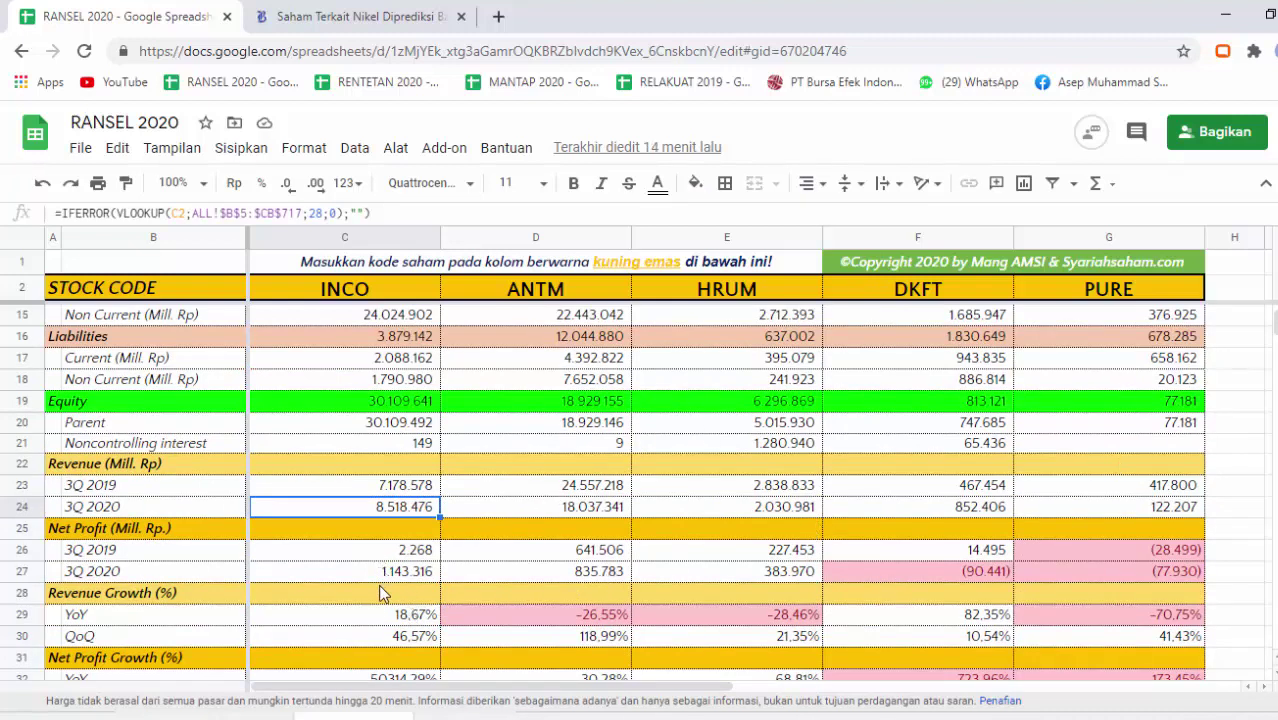
pyautogui.click(399, 619)
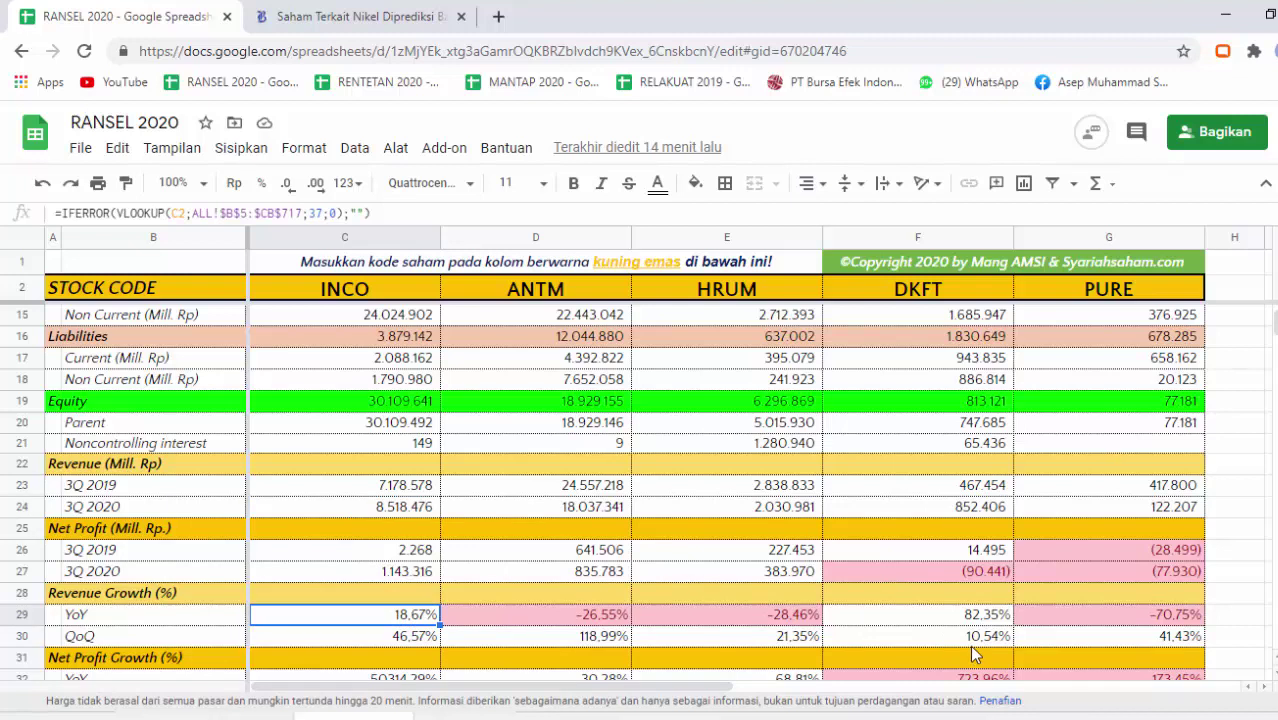
pyautogui.click(968, 614)
pyautogui.click(390, 614)
# Compare the QoQ revenue growth across the five stocks from INCO to PURE
pyautogui.click(403, 640)
pyautogui.click(1181, 655)
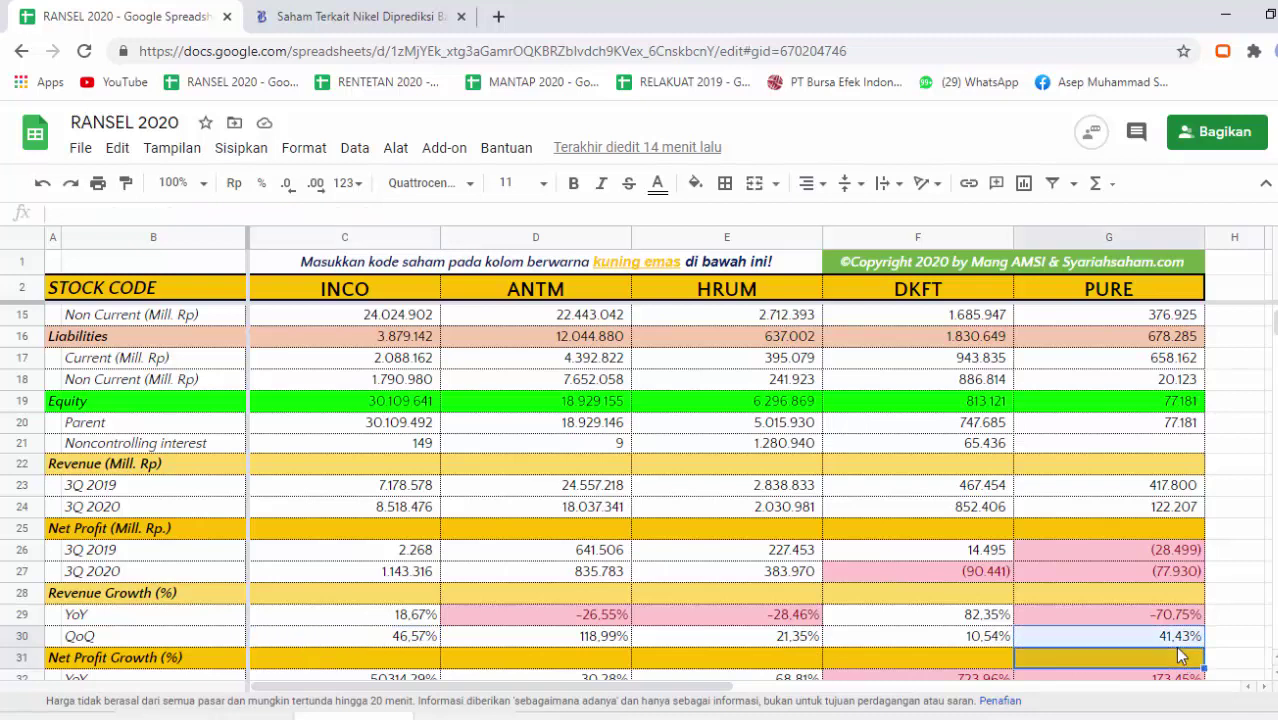
pyautogui.press('Up')
pyautogui.press('Left')
pyautogui.press('Left')
pyautogui.press('Left')
pyautogui.press('Left')
pyautogui.press('Left')
pyautogui.press('Left')
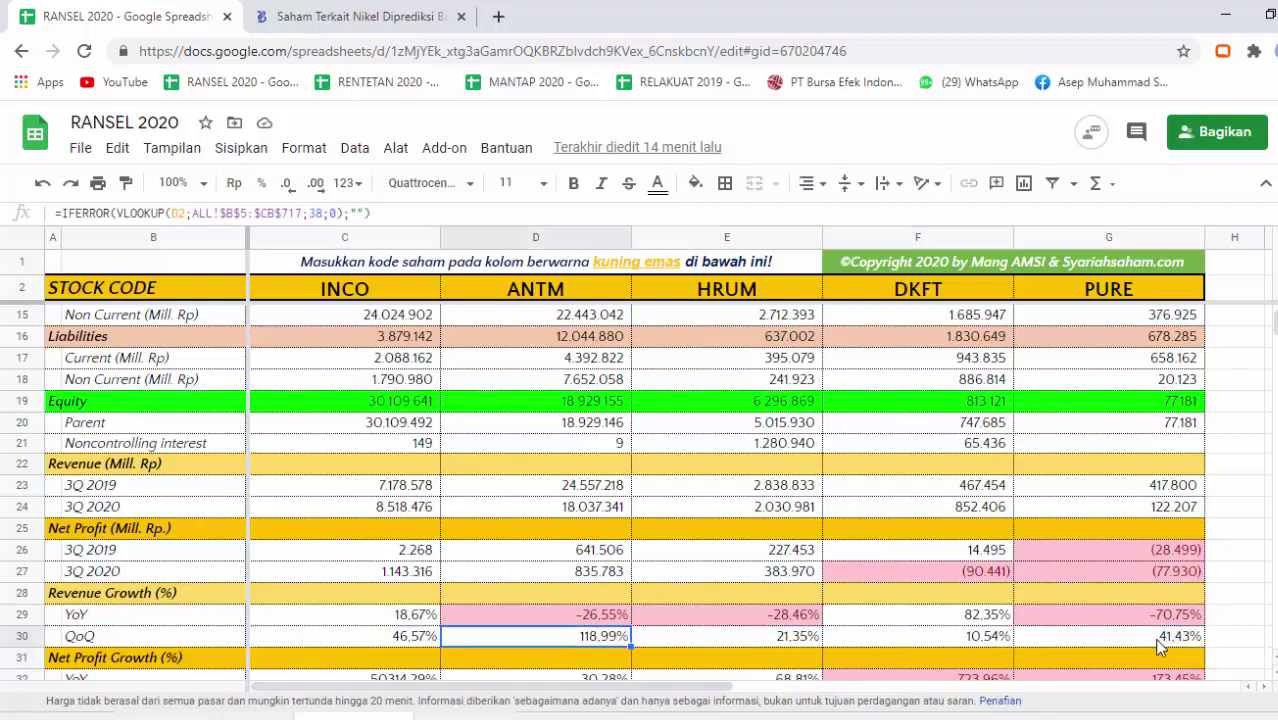
pyautogui.press('Right')
pyautogui.press('Right')
pyautogui.press('Right')
pyautogui.press('Down')
pyautogui.press('Down')
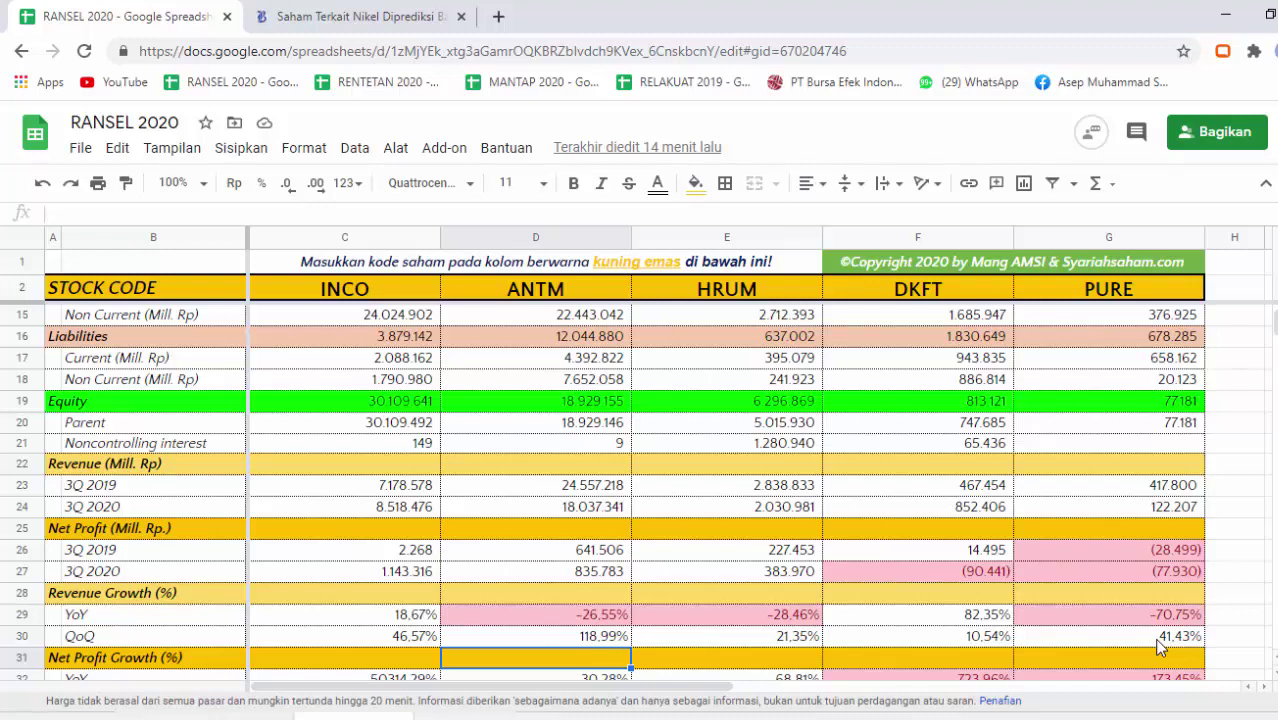
# Return to INCO's Net Profit section and compare its 3Q 2019 and 3Q 2020 figures
pyautogui.press('Left')
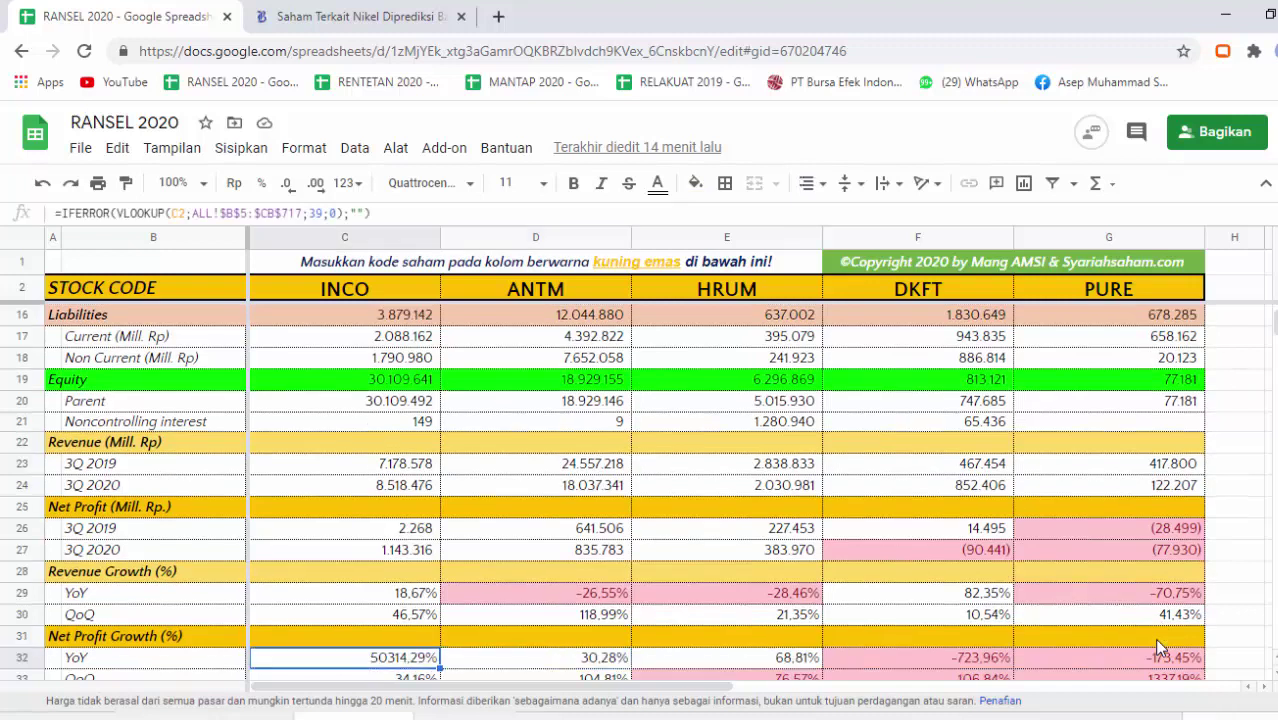
pyautogui.press('Up')
pyautogui.press('Up')
pyautogui.press('Up')
pyautogui.press('Up')
pyautogui.press('Up')
pyautogui.press('Up')
pyautogui.press('Up')
pyautogui.press('Up')
pyautogui.press('Up')
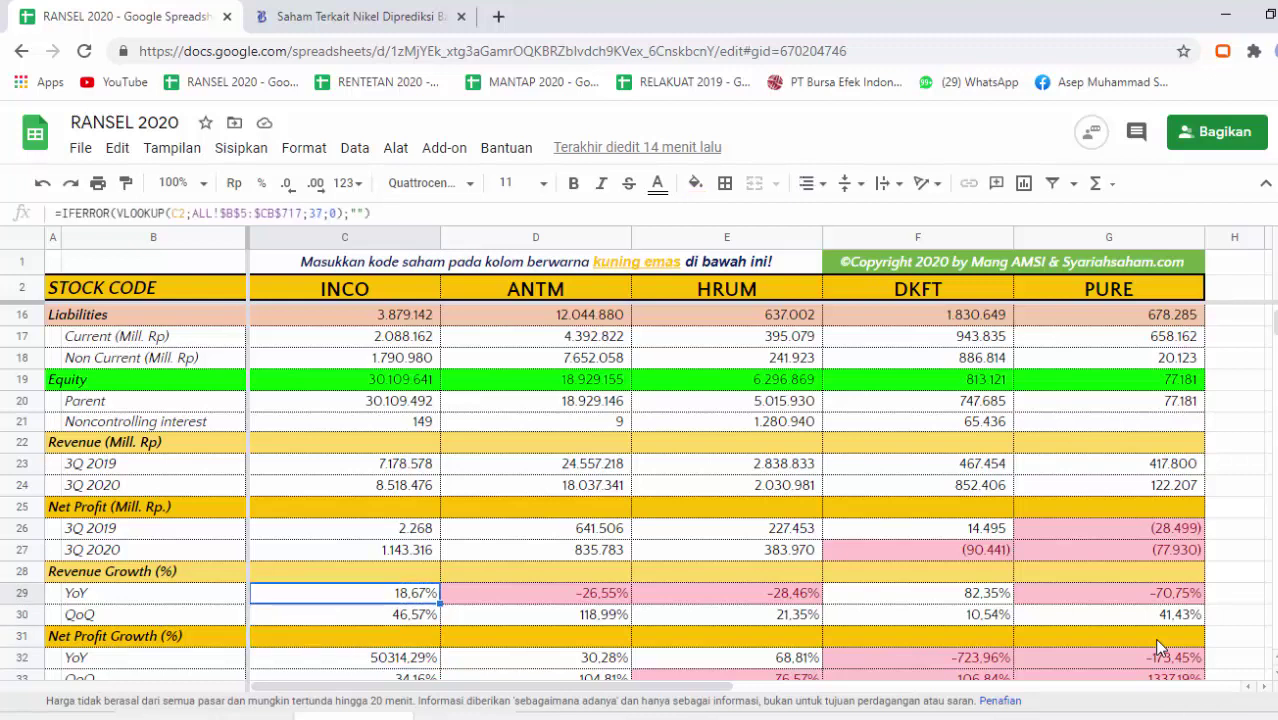
pyautogui.press('Down')
pyautogui.press('Down')
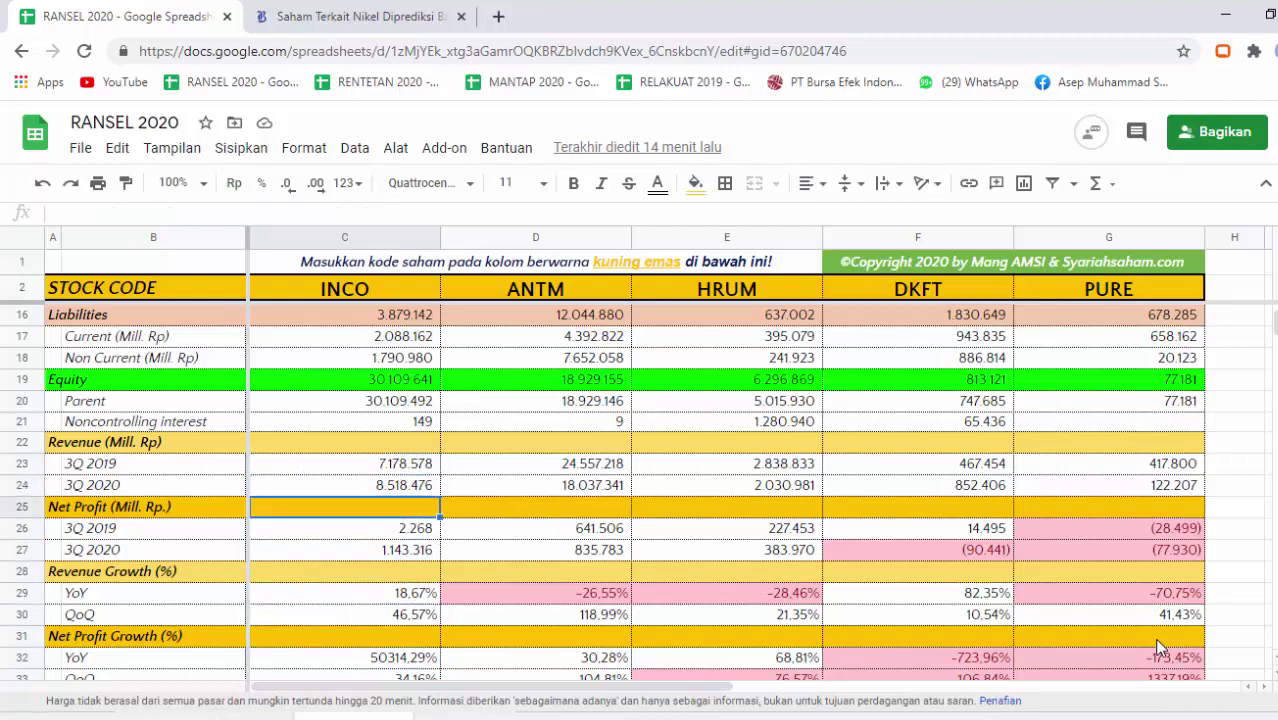
pyautogui.press('Down')
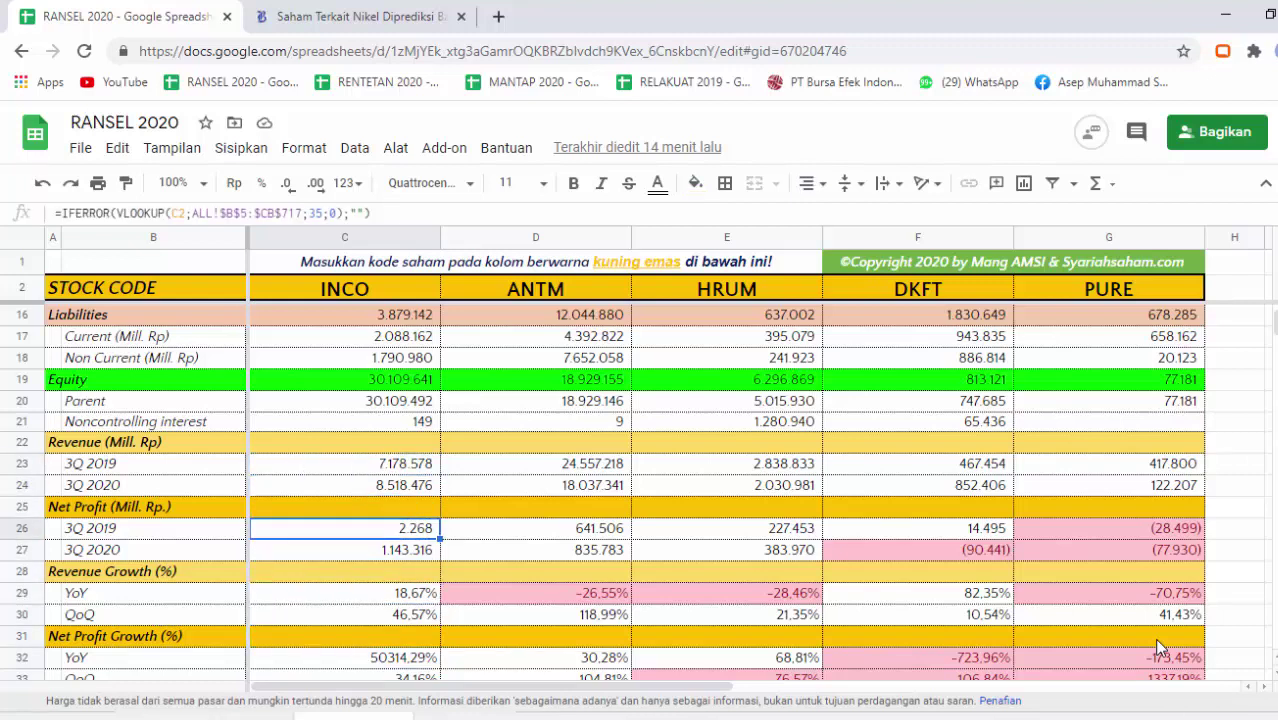
pyautogui.press('Down')
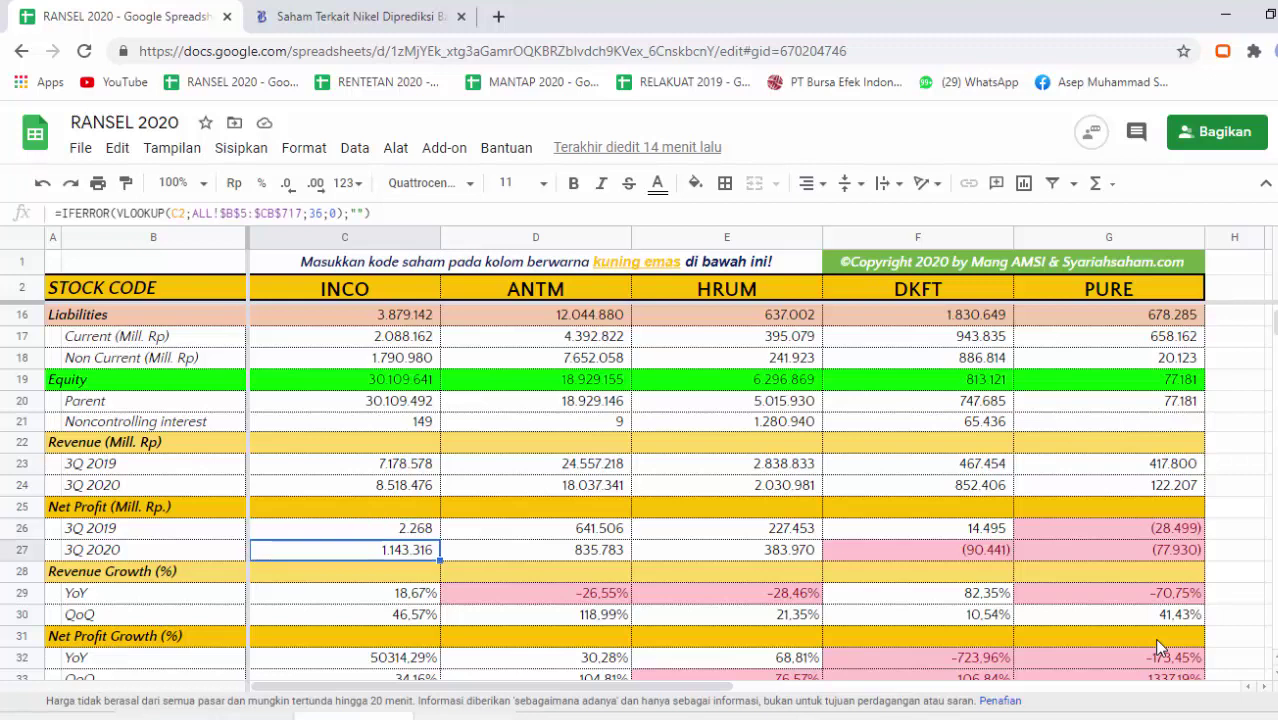
# Compare the YoY net profit growth across INCO, ANTM, HRUM, DKFT and PURE
pyautogui.press('Right')
pyautogui.press('Down')
pyautogui.press('Down')
pyautogui.press('Down')
pyautogui.press('Down')
pyautogui.press('Down')
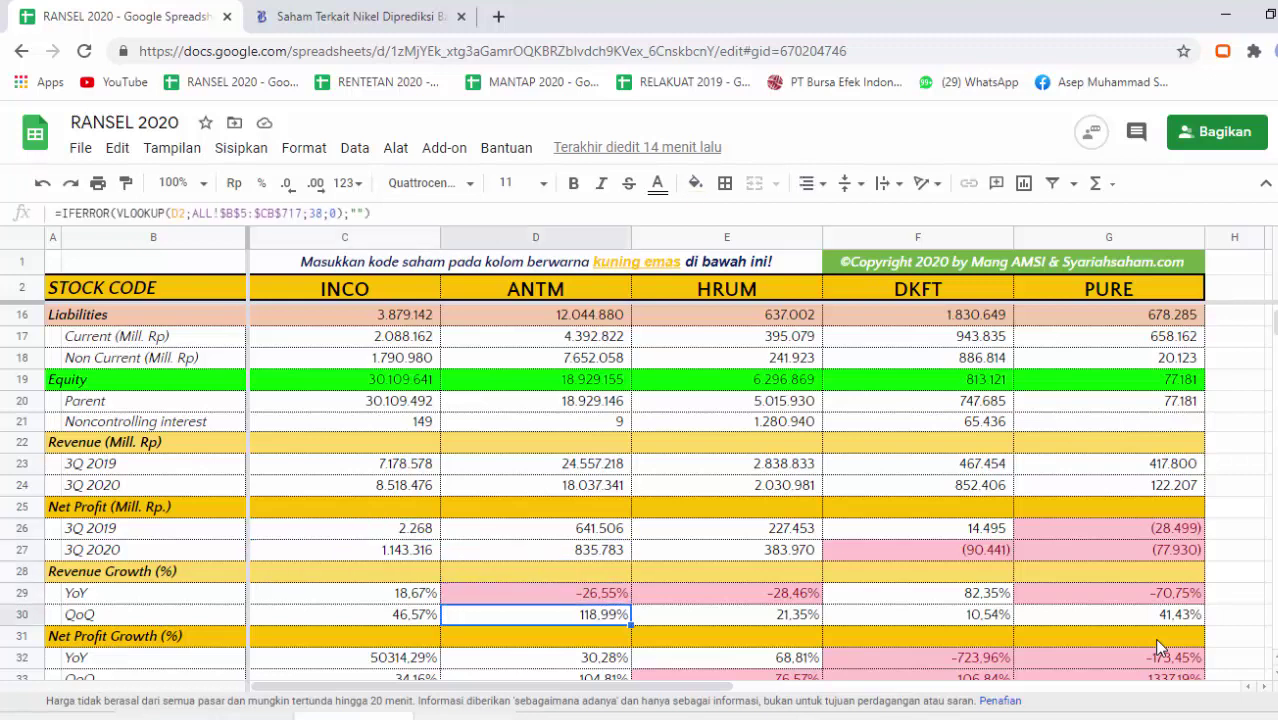
pyautogui.press('Left')
pyautogui.press('Left')
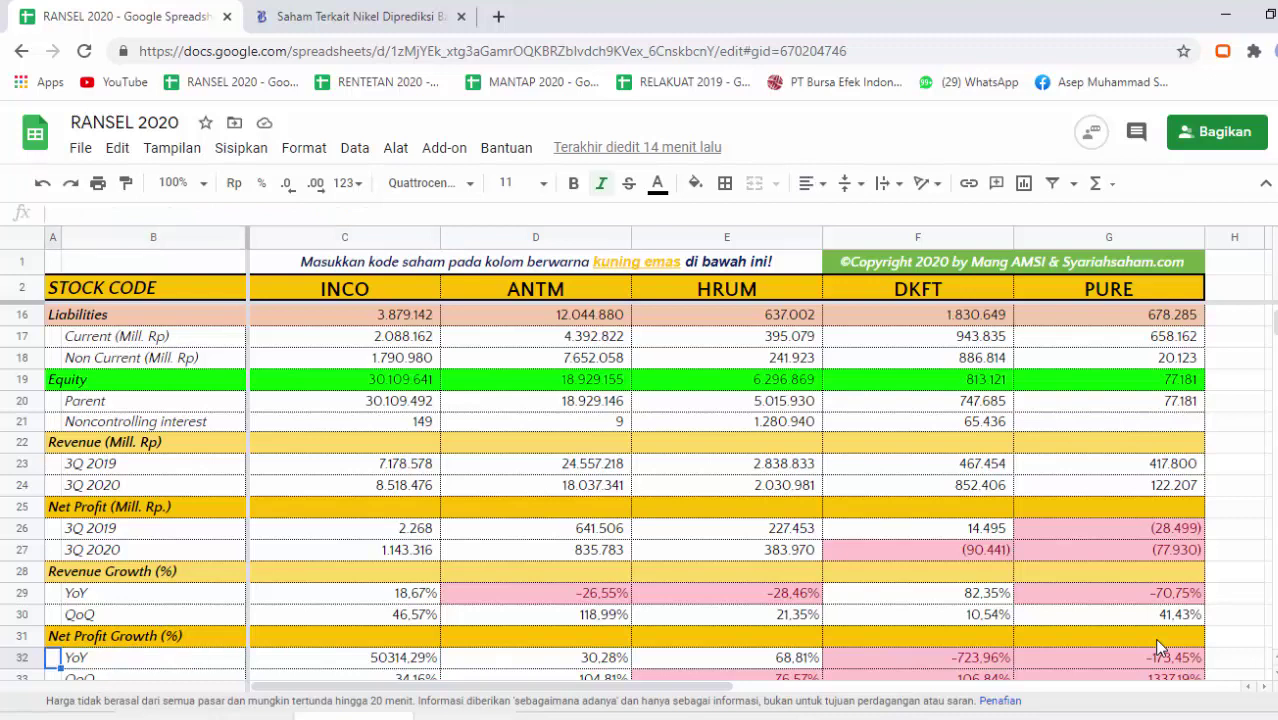
pyautogui.press('Right')
pyautogui.press('Right')
pyautogui.press('Right')
pyautogui.press('Right')
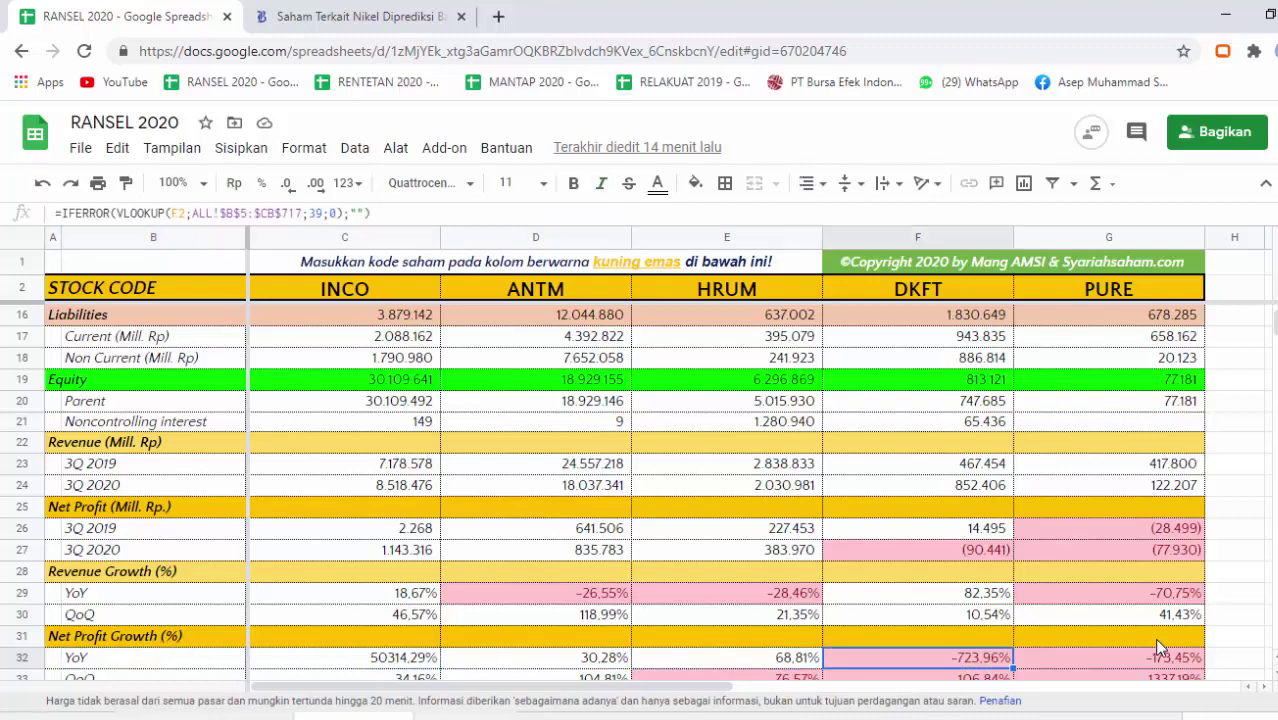
pyautogui.press('Right')
pyautogui.press('Left')
pyautogui.press('Left')
pyautogui.press('Left')
pyautogui.press('Left')
pyautogui.press('Left')
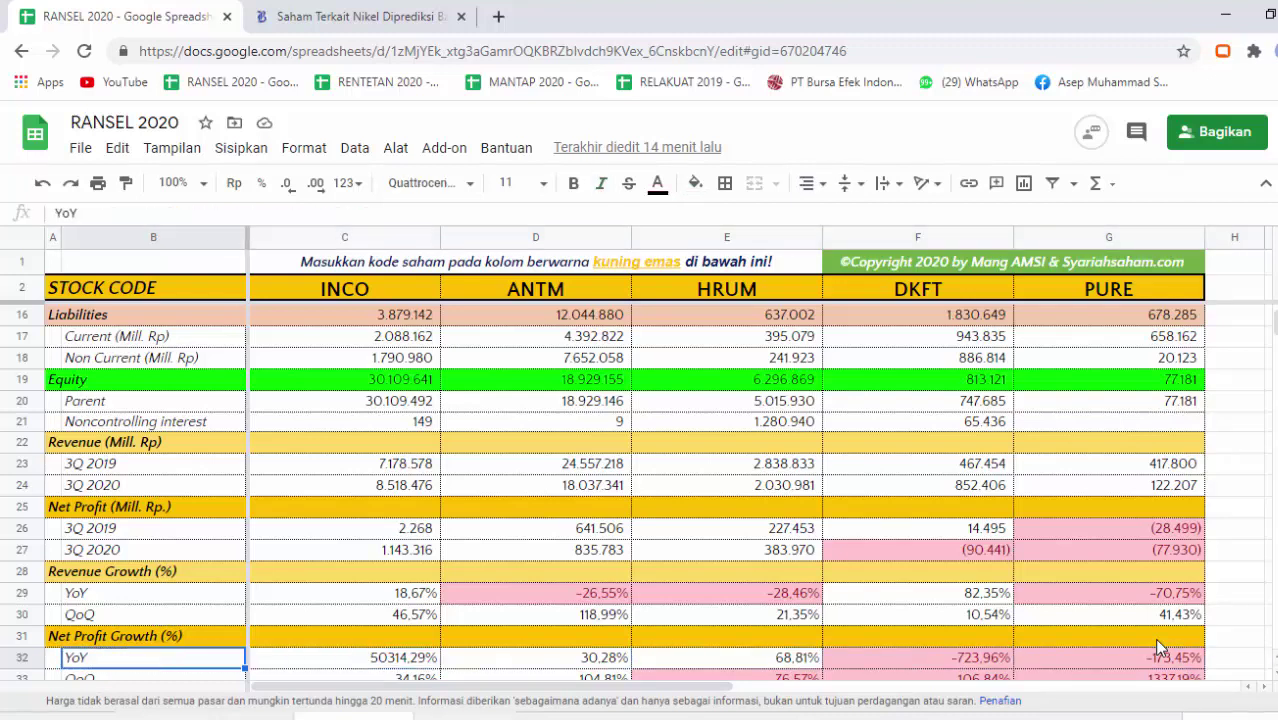
# Compare the QoQ net profit growth of INCO, ANTM and HRUM
pyautogui.press('Down')
pyautogui.press('Right')
pyautogui.press('Left')
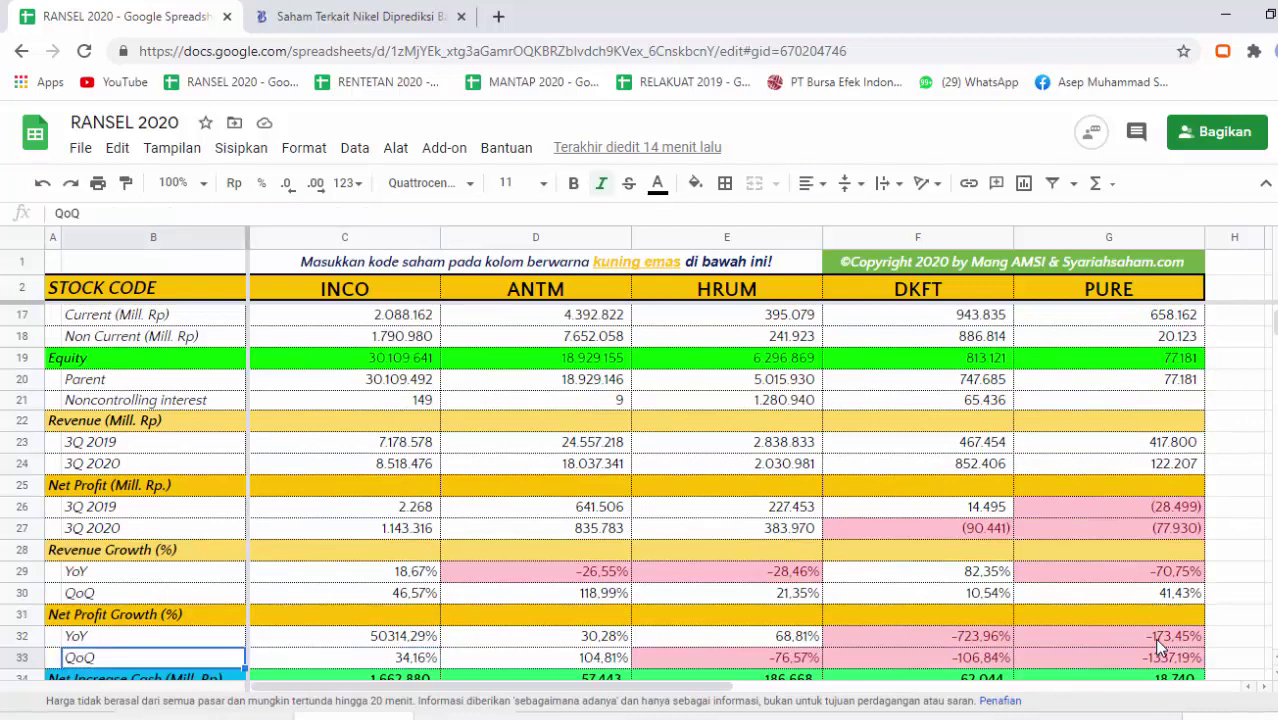
pyautogui.press('Right')
pyautogui.press('Right')
pyautogui.press('Up')
pyautogui.press('Down')
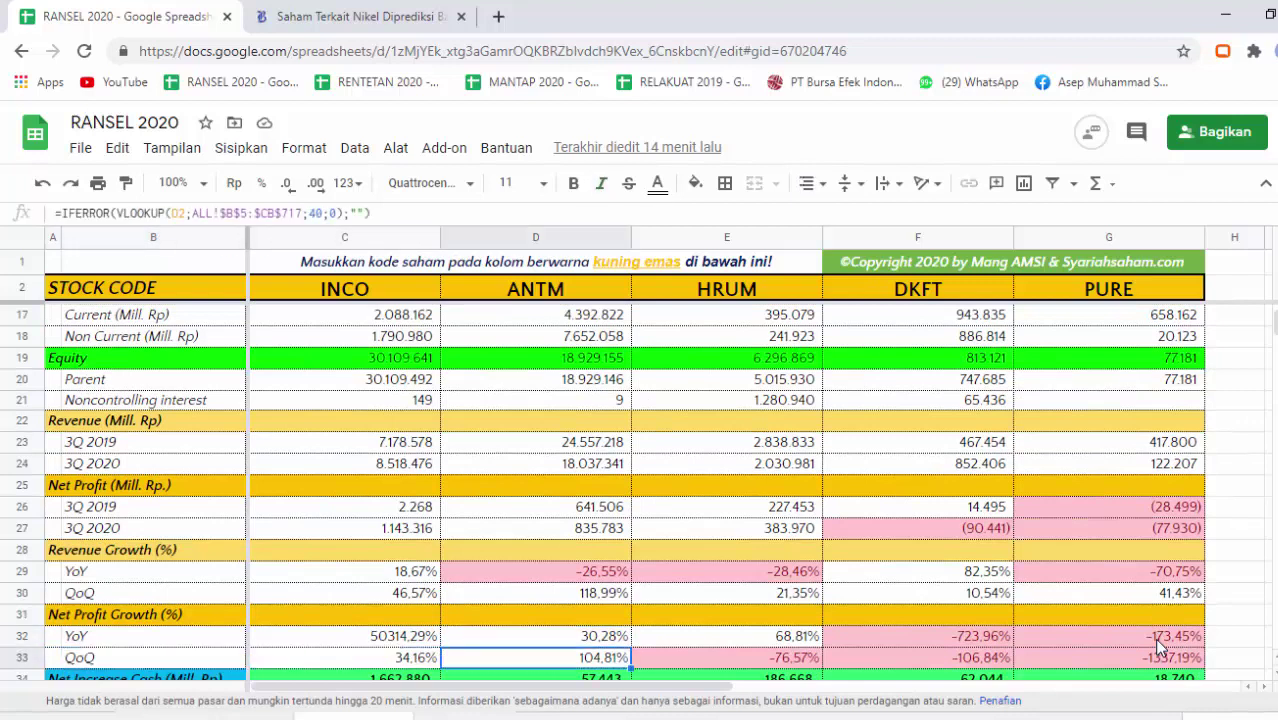
pyautogui.press('Right')
# Go back up HRUM's column and check its industry classification
pyautogui.press('Down')
pyautogui.press('Up')
pyautogui.press('Up')
pyautogui.press('Up')
pyautogui.press('Up')
pyautogui.press('Up')
pyautogui.press('Up')
pyautogui.press('Up')
pyautogui.press('Up')
pyautogui.press('Up')
pyautogui.press('Up')
pyautogui.press('Up')
pyautogui.press('Up')
pyautogui.press('Up')
pyautogui.press('Up')
pyautogui.press('Up')
pyautogui.press('Up')
pyautogui.press('Up')
pyautogui.press('Up')
pyautogui.press('Up')
pyautogui.press('Up')
pyautogui.press('Up')
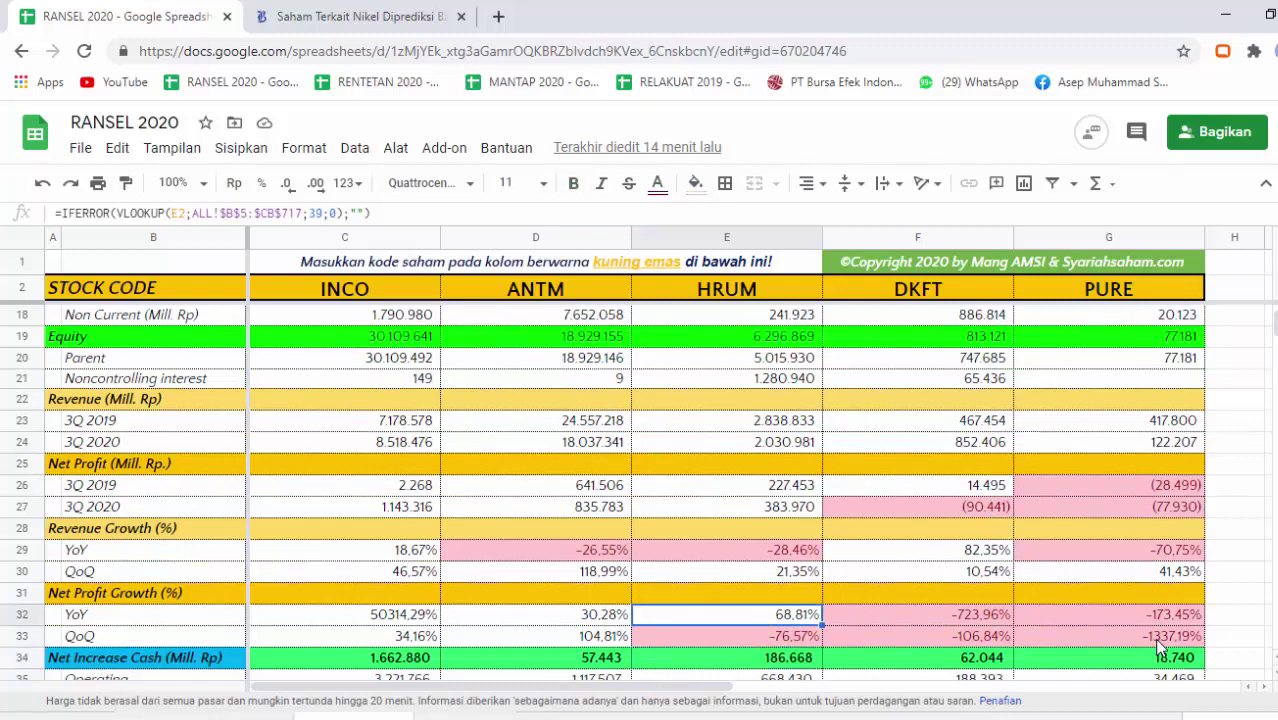
pyautogui.press('Up')
pyautogui.press('Up')
pyautogui.press('Up')
pyautogui.press('Up')
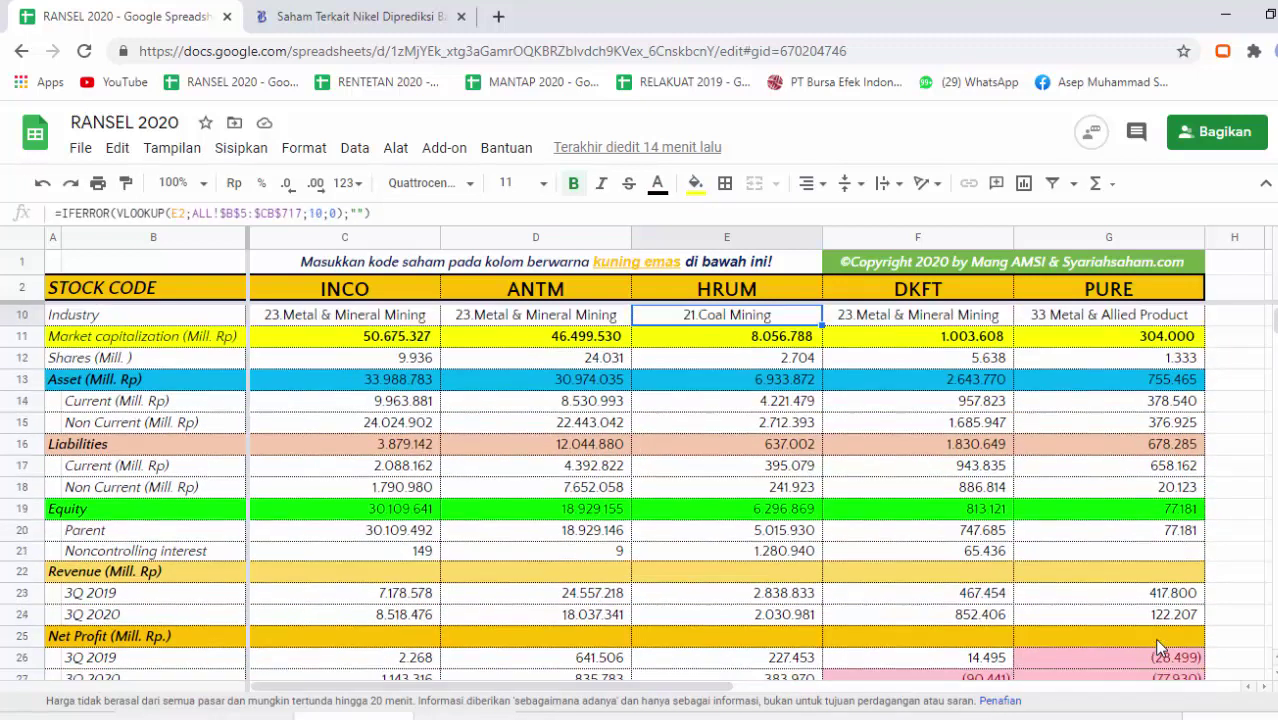
# Return down the sheet to the Net Increase Cash row and select INCO's value
pyautogui.press('Down')
pyautogui.press('Down')
pyautogui.press('Down')
pyautogui.press('Down')
pyautogui.press('Down')
pyautogui.press('Down')
pyautogui.press('Down')
pyautogui.press('Down')
pyautogui.press('Down')
pyautogui.press('Down')
pyautogui.press('Down')
pyautogui.press('Down')
pyautogui.press('Down')
pyautogui.press('Down')
pyautogui.press('Down')
pyautogui.press('Down')
pyautogui.press('Down')
pyautogui.press('Down')
pyautogui.press('Down')
pyautogui.press('Down')
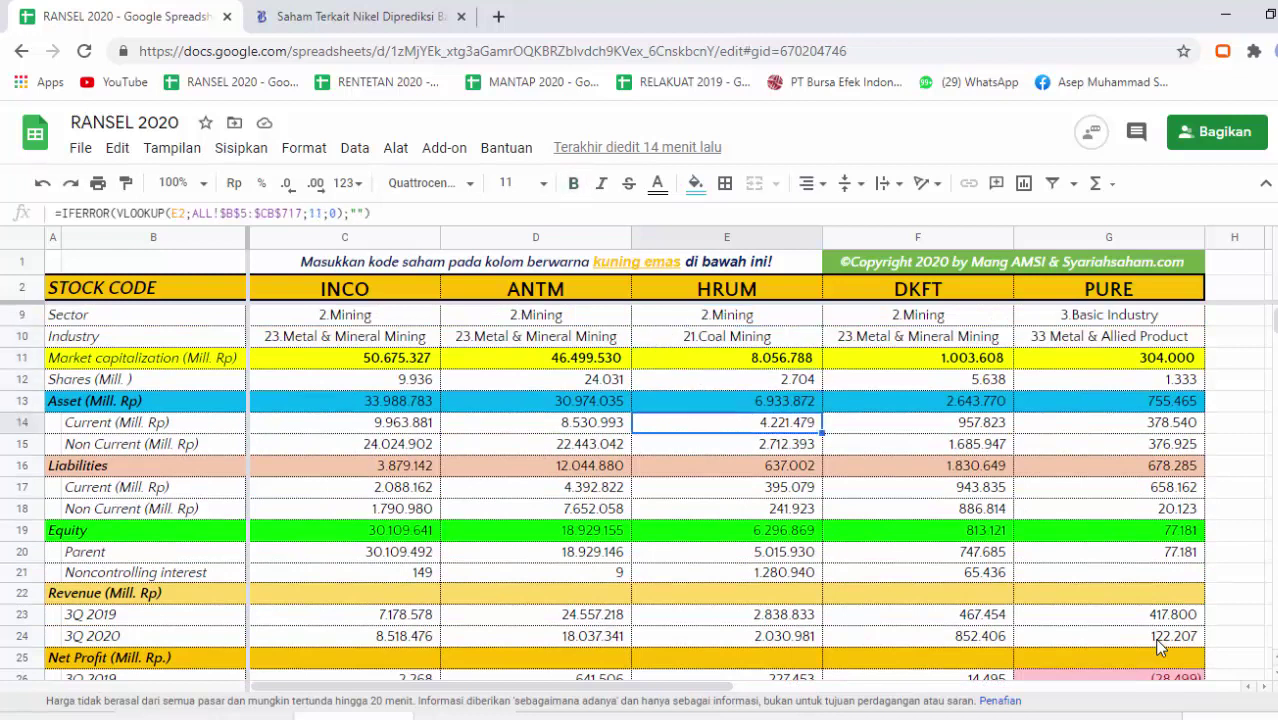
pyautogui.press('Down')
pyautogui.press('Down')
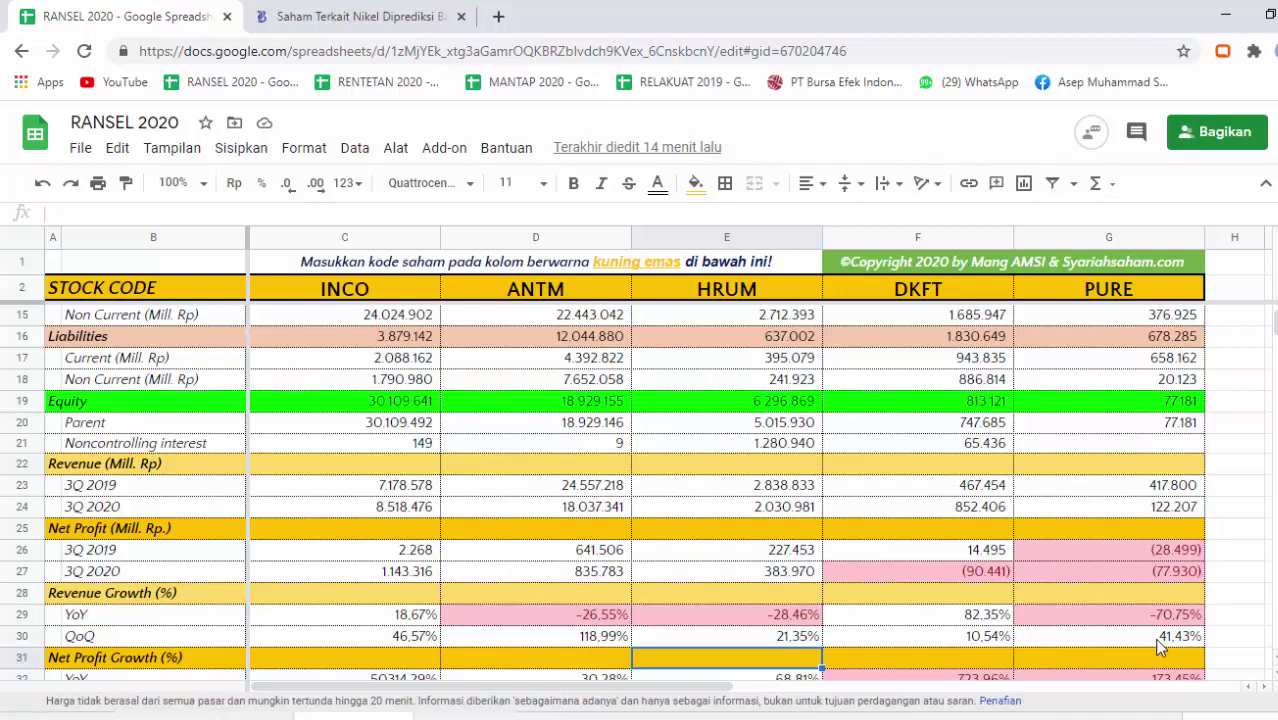
pyautogui.press('Down')
pyautogui.press('Down')
pyautogui.press('Down')
pyautogui.press('Left')
pyautogui.press('Left')
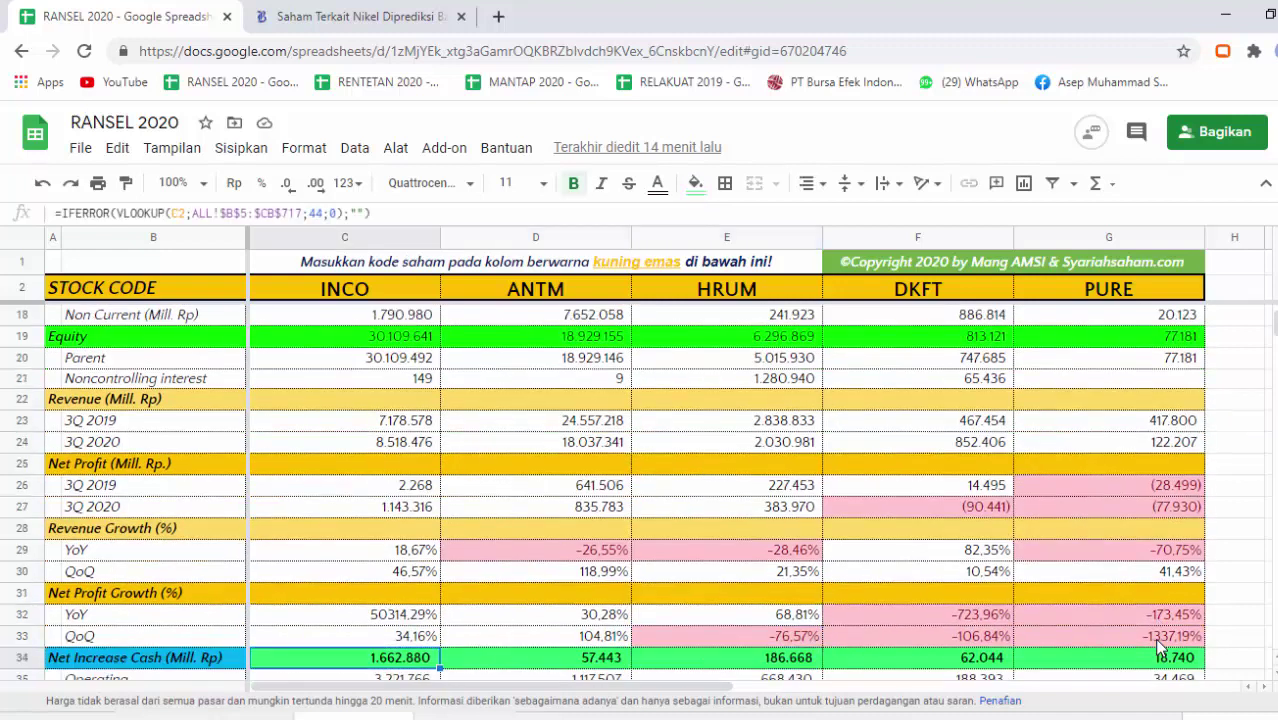
# Review INCO's operating, investing and financing cash flows and compare Net Increase Cash from INCO to DKFT
pyautogui.press('Down')
pyautogui.press('Down')
pyautogui.press('Down')
pyautogui.press('Up')
pyautogui.press('Up')
pyautogui.press('Up')
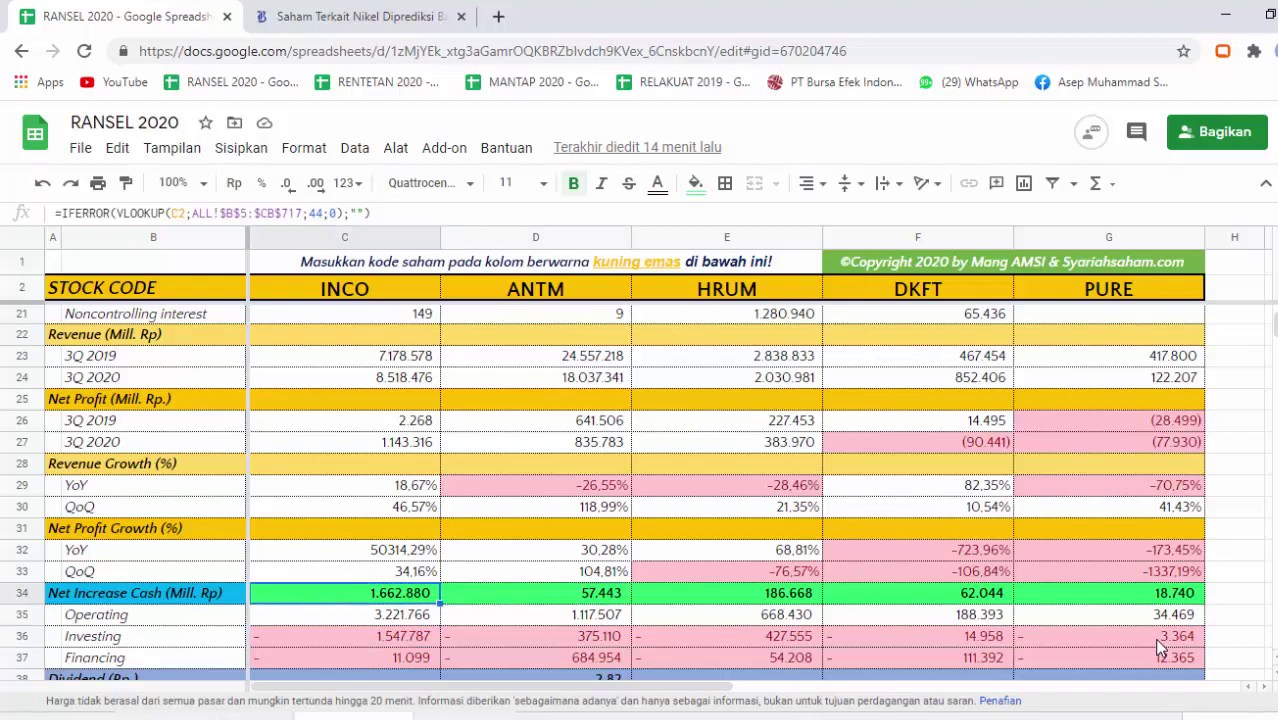
pyautogui.press('Right')
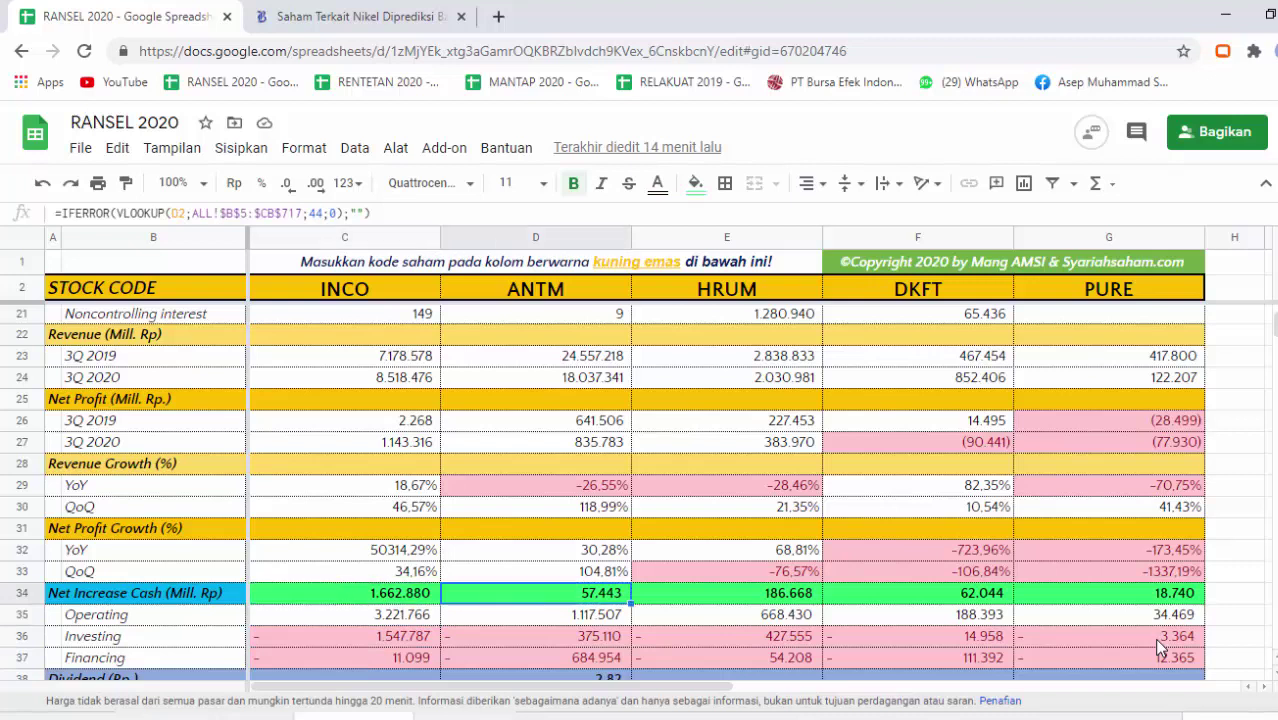
pyautogui.press('Right')
pyautogui.press('Right')
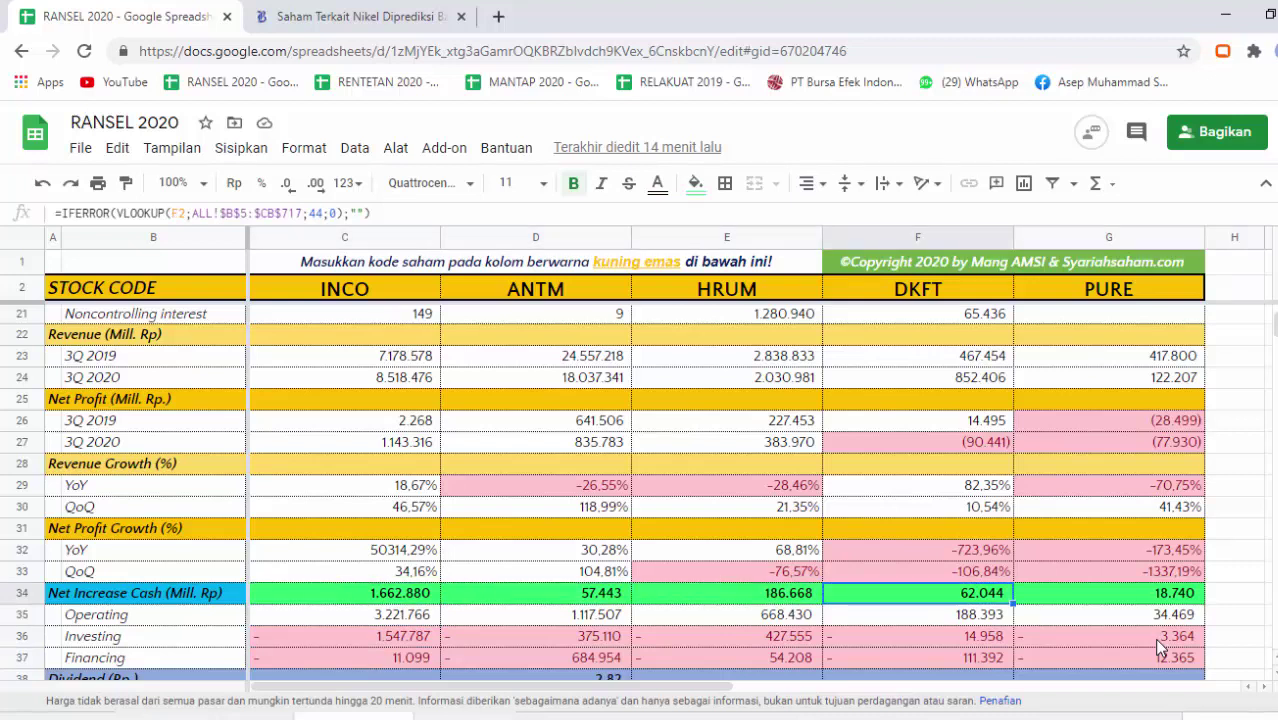
pyautogui.press('Left')
pyautogui.press('Left')
# Compare the Dividend values of INCO, ANTM and HRUM and check HRUM's dividend yield
pyautogui.press('Down')
pyautogui.press('Down')
pyautogui.press('Down')
pyautogui.press('Down')
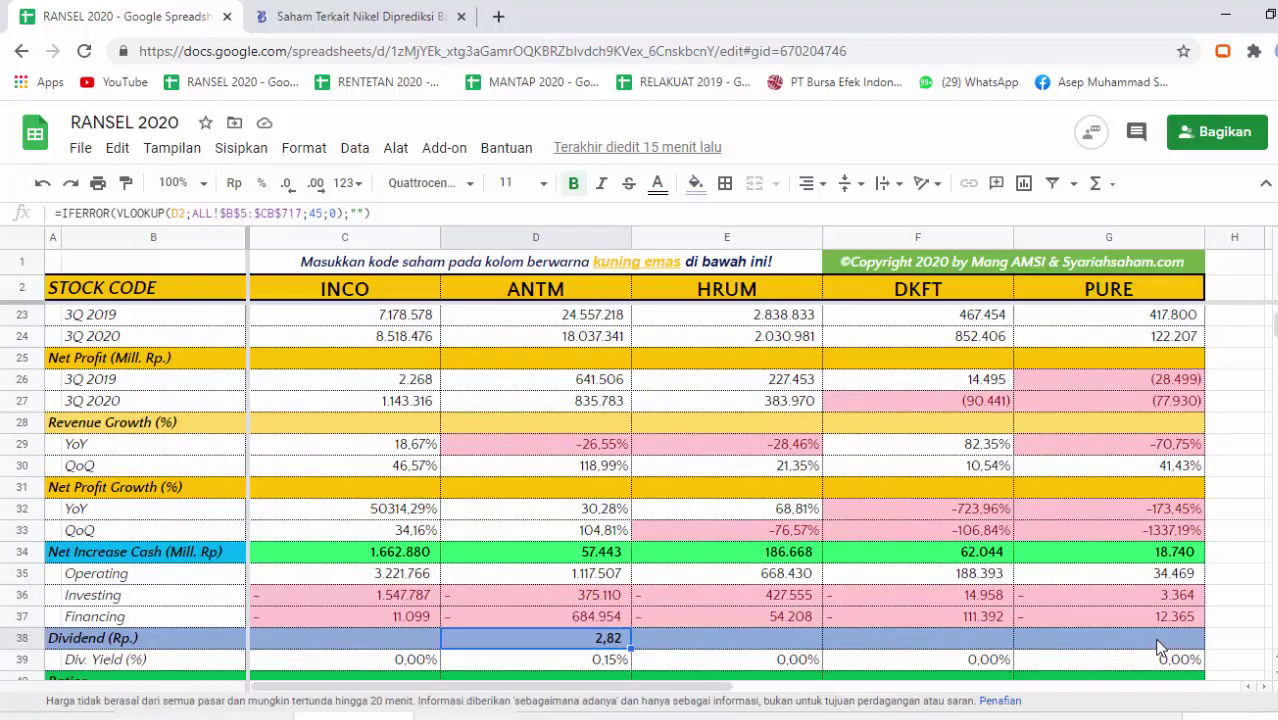
pyautogui.press('Left')
pyautogui.press('Right')
pyautogui.press('Right')
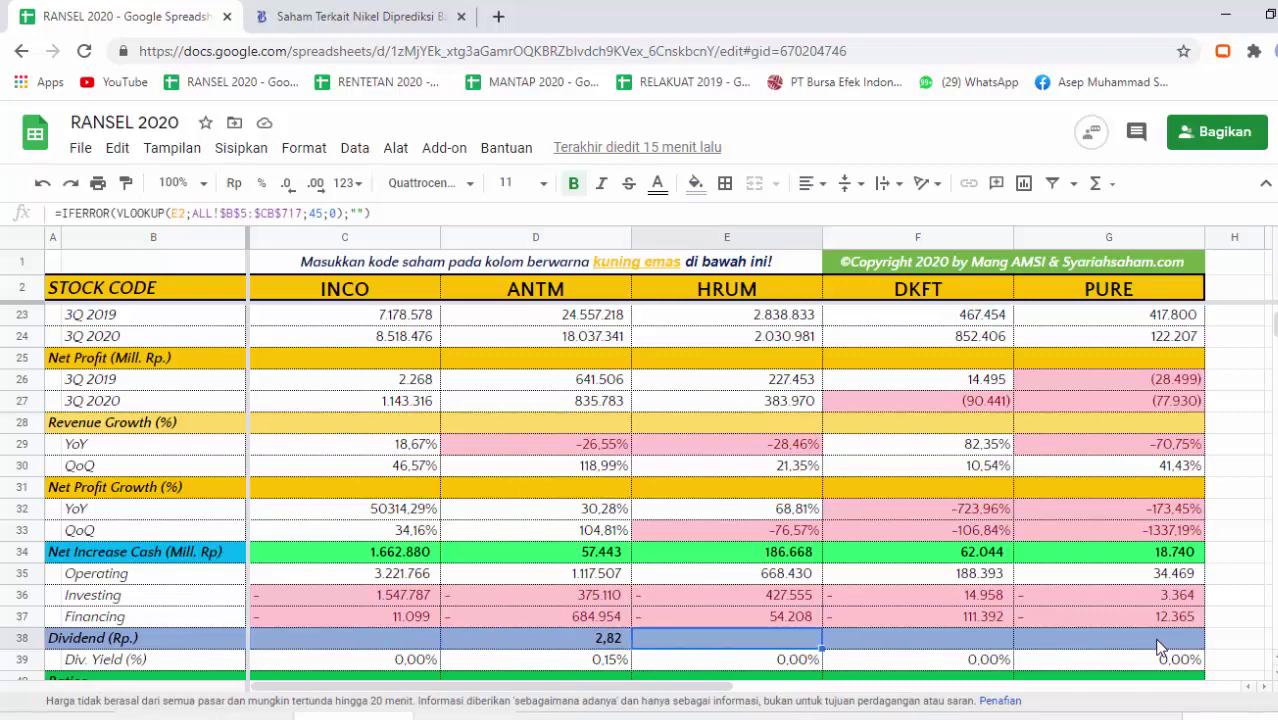
pyautogui.press('Down')
pyautogui.press('Down')
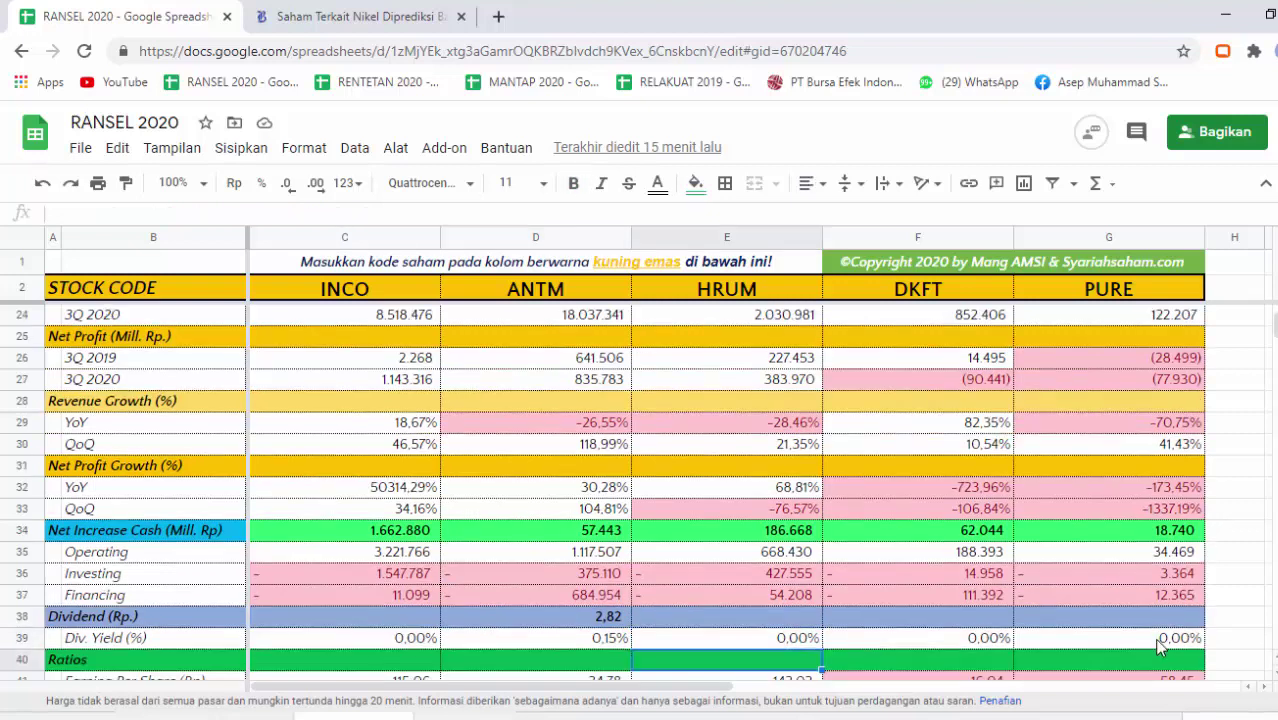
# Examine INCO's per-share ratios from Earning Per Share to Cash Flow Per Share, and its Net Working Capital
pyautogui.press('Left')
pyautogui.press('Left')
pyautogui.press('Down')
pyautogui.press('Down')
pyautogui.press('Down')
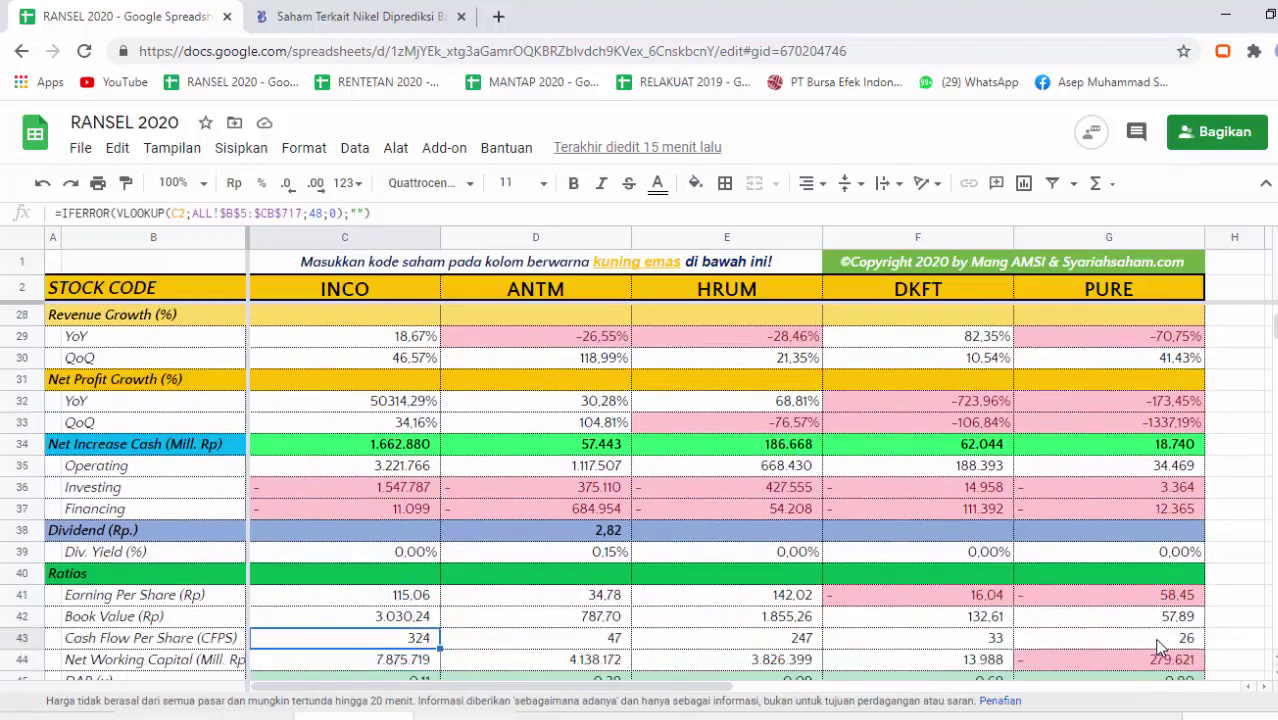
pyautogui.press('Down')
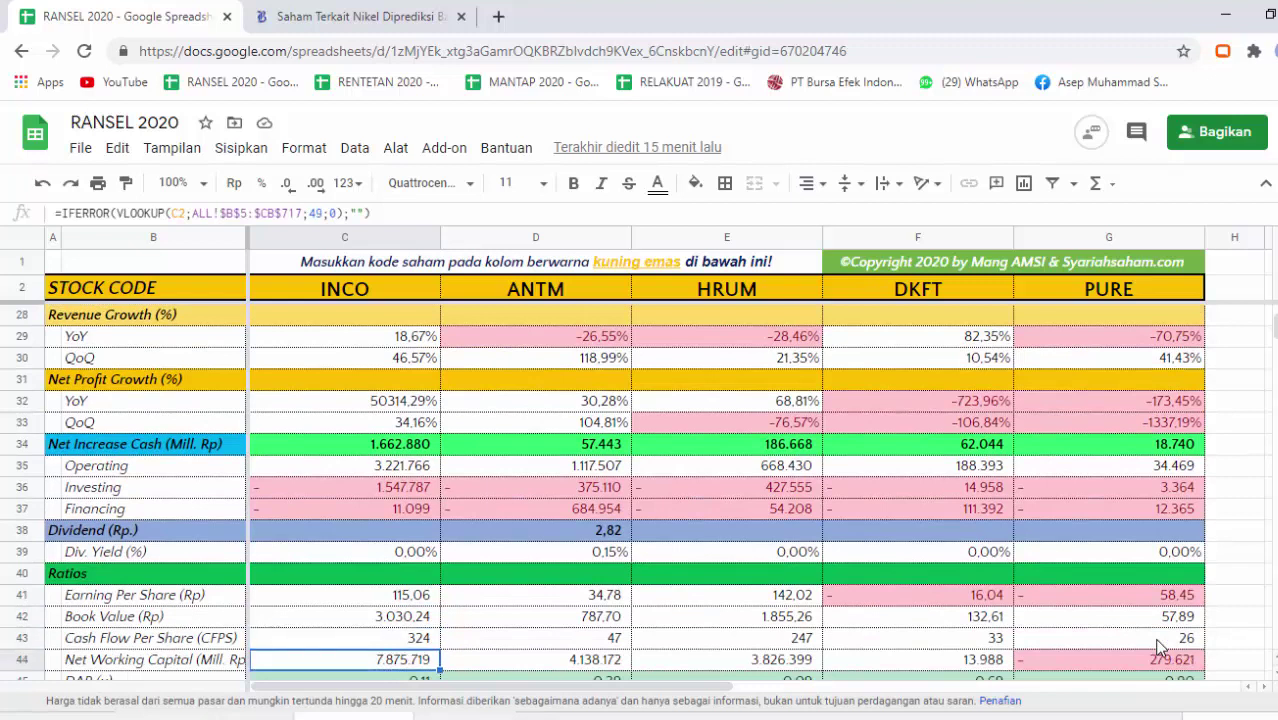
# Compare the DAR ratio across the five stocks from INCO to PURE
pyautogui.press('Down')
pyautogui.press('Down')
pyautogui.press('Up')
pyautogui.press('Right')
pyautogui.press('Right')
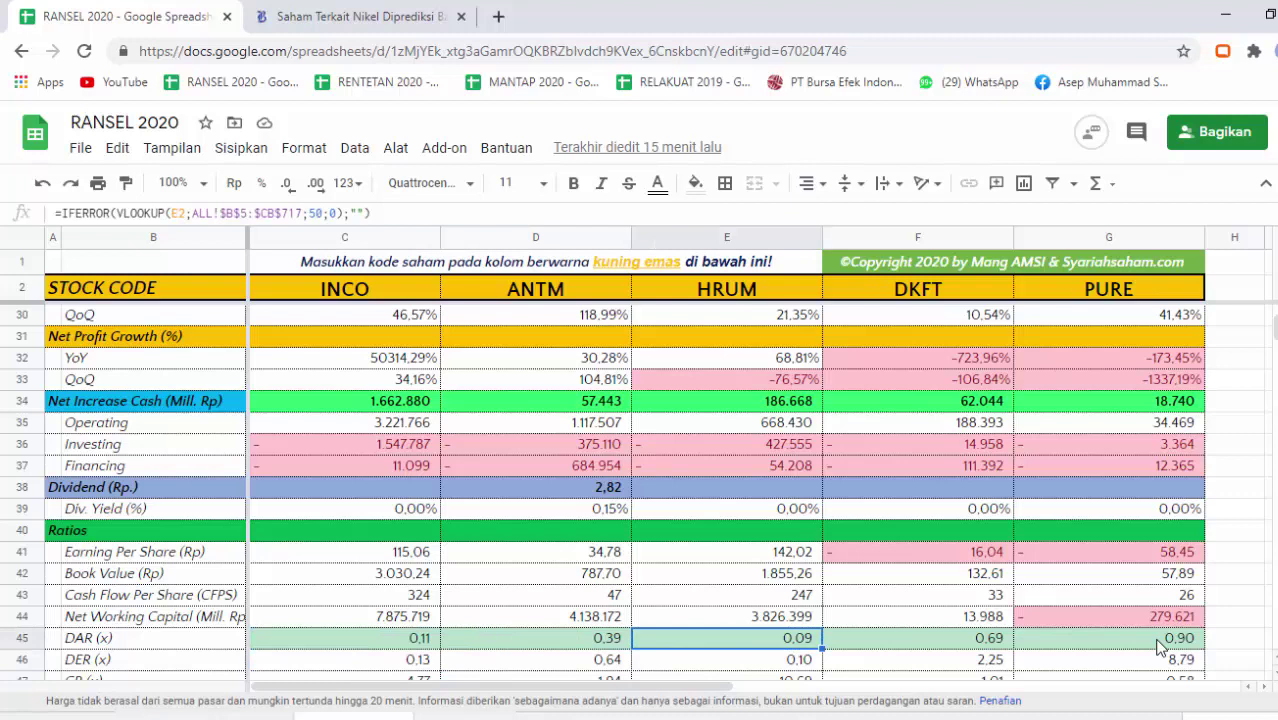
pyautogui.press('Left')
pyautogui.press('Left')
pyautogui.press('Down')
pyautogui.press('Down')
pyautogui.press('Down')
pyautogui.press('Up')
pyautogui.press('Up')
pyautogui.press('Up')
pyautogui.press('Right')
pyautogui.press('Right')
pyautogui.press('Right')
pyautogui.press('Right')
# Compare the DER ratio across the five stocks from PURE back to INCO
pyautogui.press('Down')
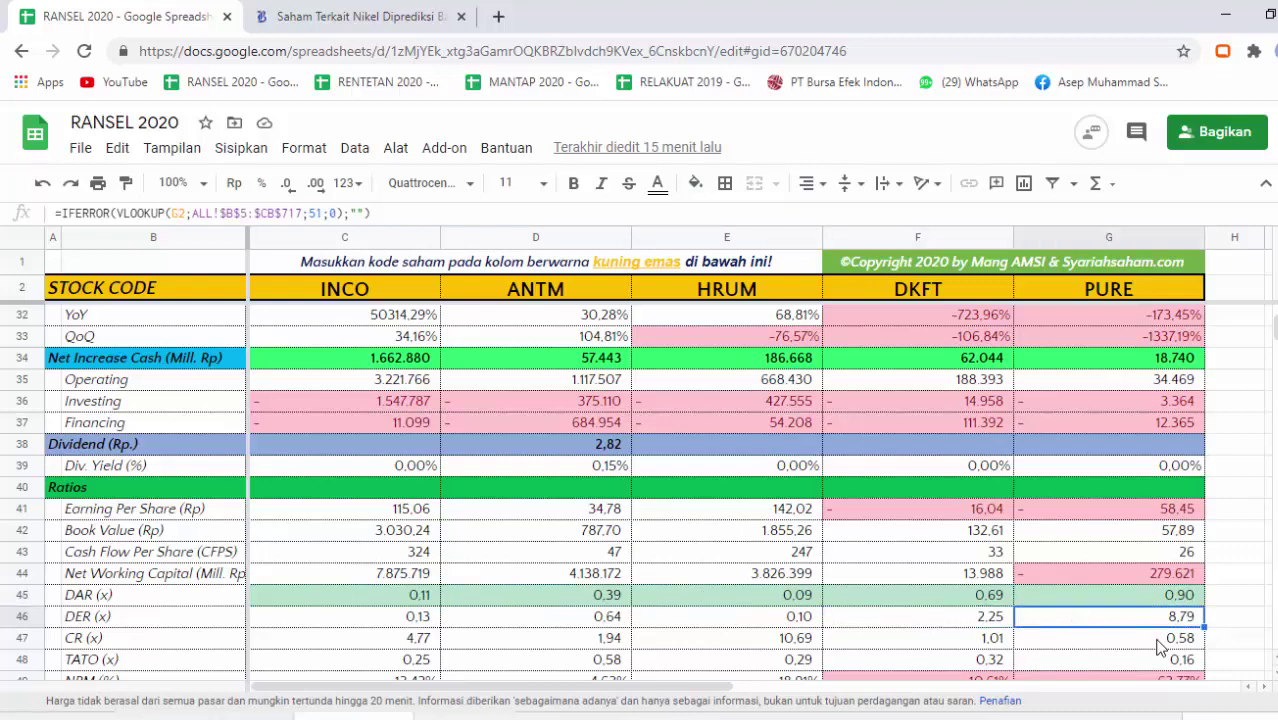
pyautogui.press('Left')
pyautogui.press('Left')
pyautogui.press('Left')
pyautogui.press('Left')
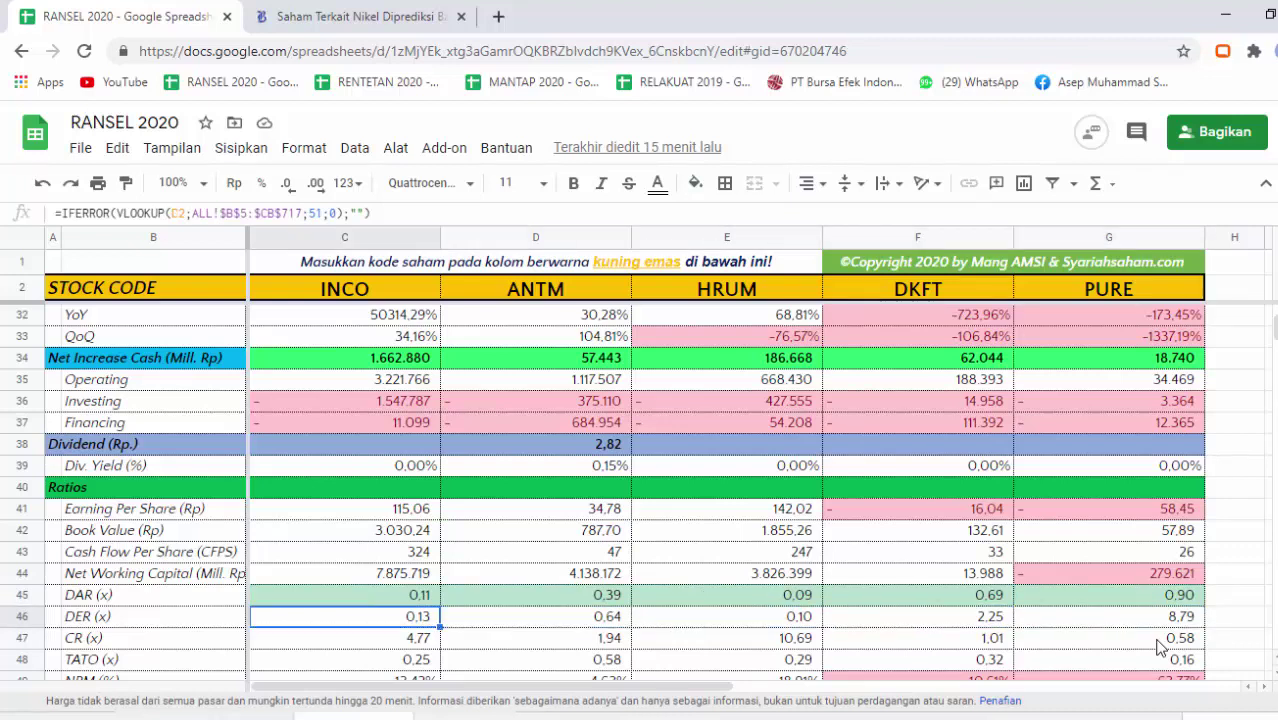
# Look through INCO's remaining ratios from CR down to PER
pyautogui.press('Down')
pyautogui.press('Down')
pyautogui.press('Down')
pyautogui.press('Down')
pyautogui.press('Down')
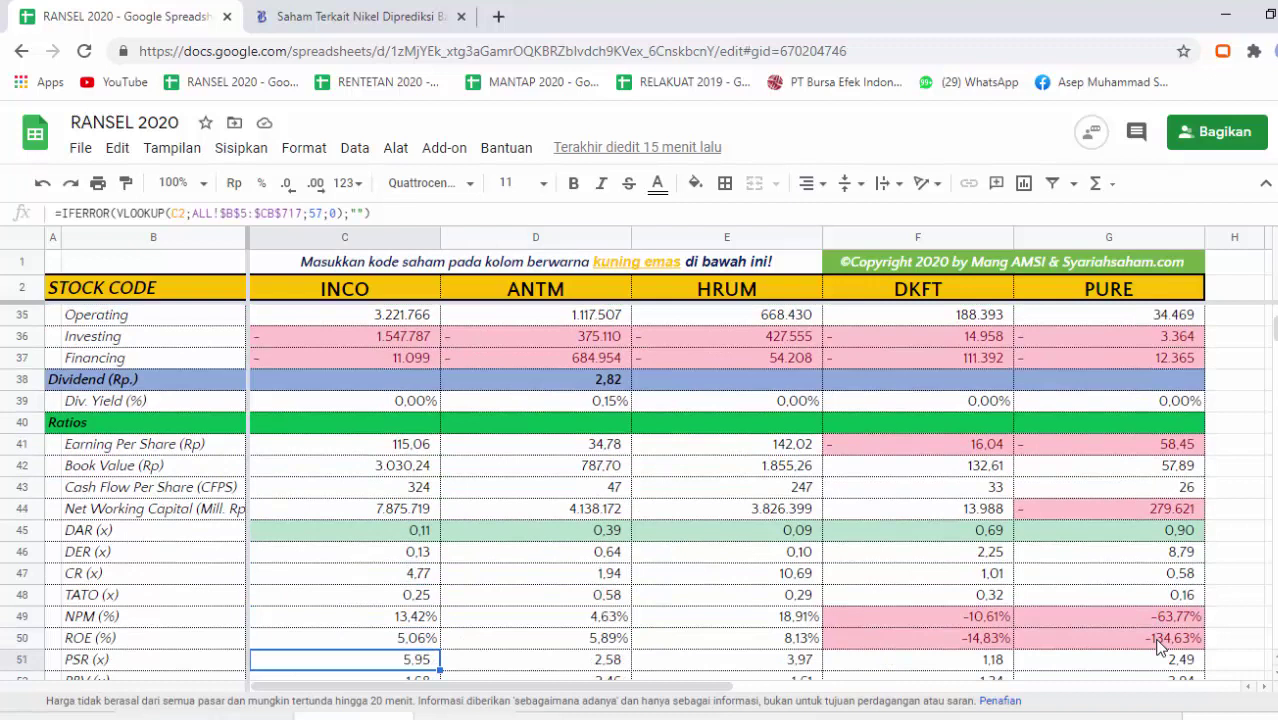
pyautogui.press('Down')
pyautogui.press('Down')
# Return to the NPM row, compare NPM from INCO to HRUM, and check HRUM's ROE
pyautogui.press('Up')
pyautogui.press('Up')
pyautogui.press('Up')
pyautogui.press('Up')
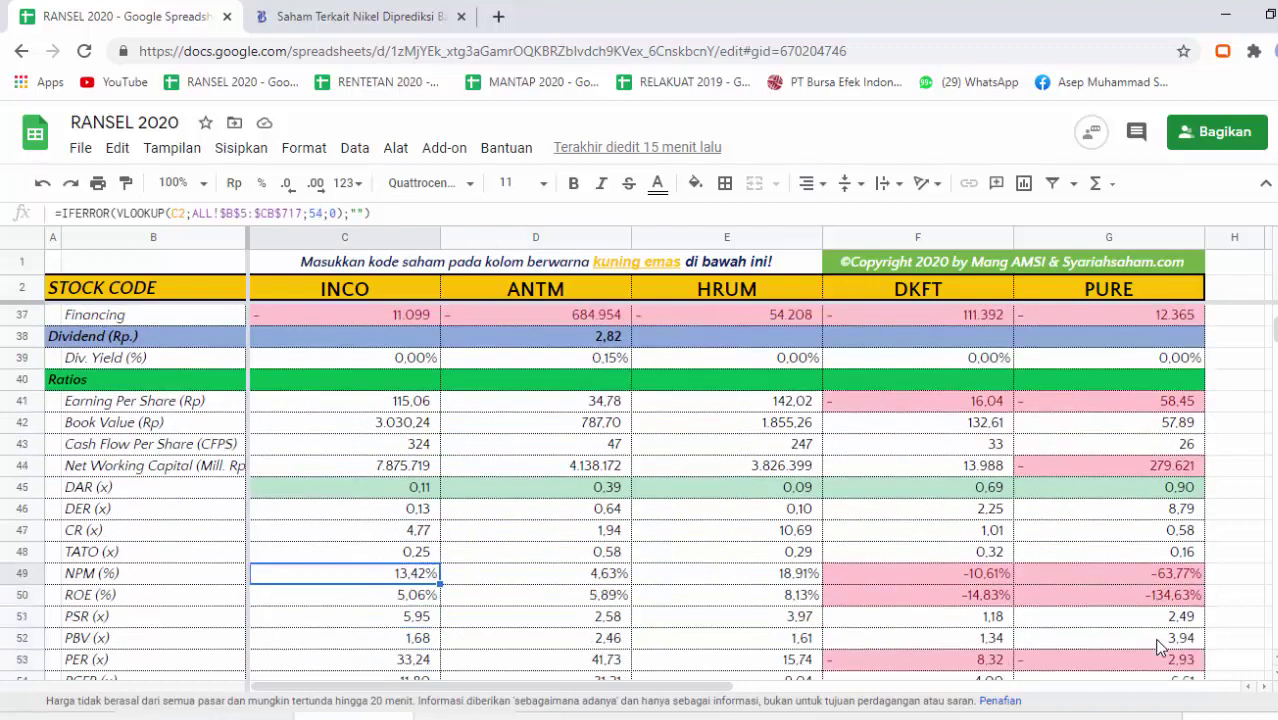
pyautogui.press('Right')
pyautogui.press('Right')
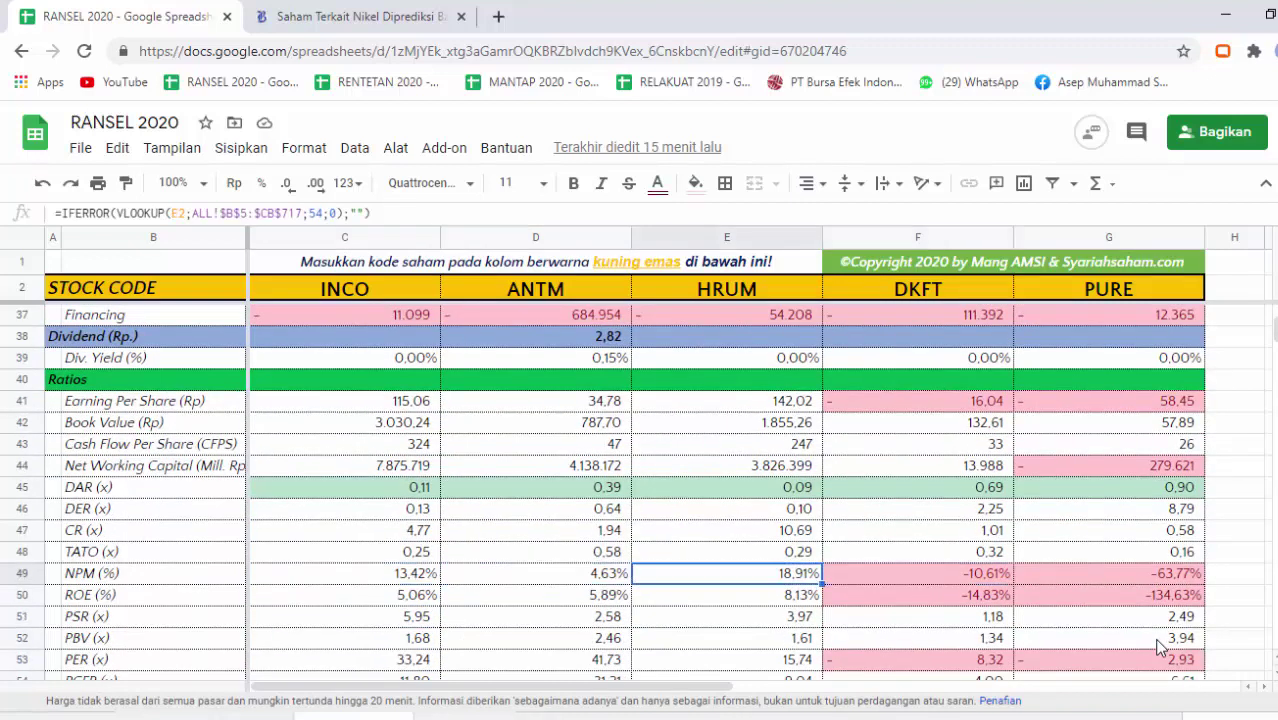
pyautogui.press('Down')
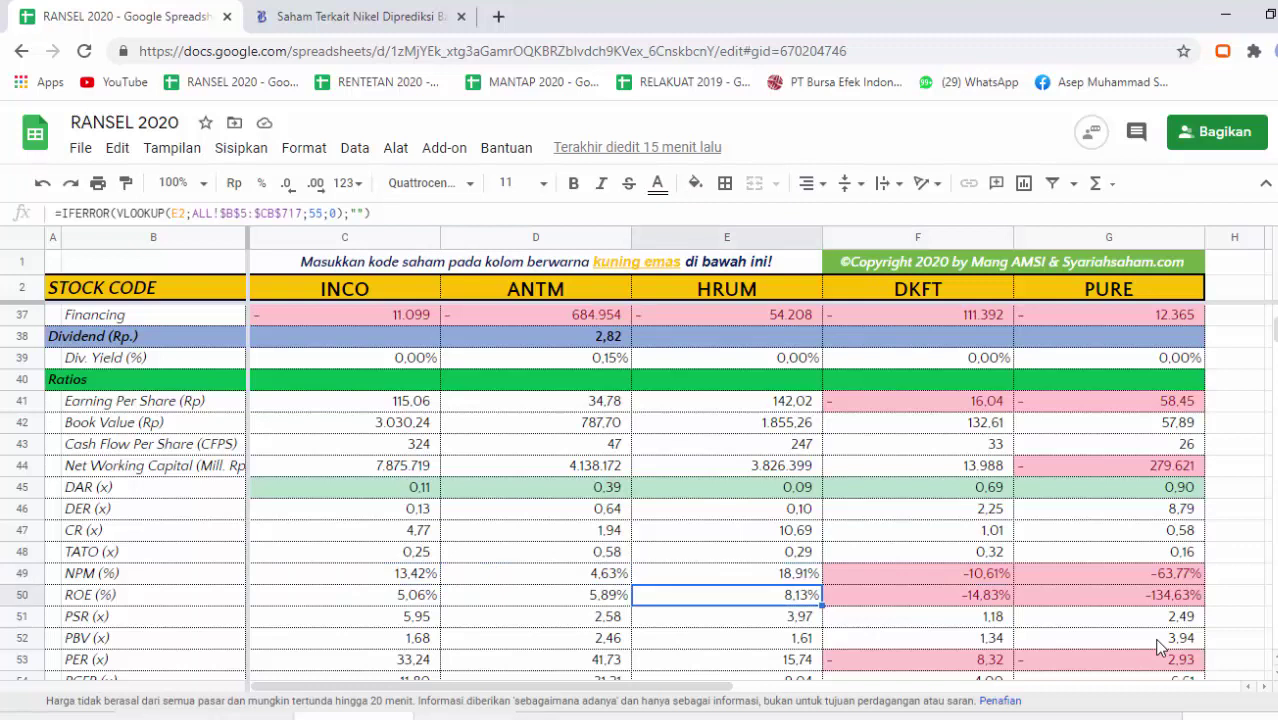
# Compare the PSR ratio across INCO, ANTM, HRUM, DKFT and PURE
pyautogui.press('Down')
pyautogui.press('Left')
pyautogui.press('Left')
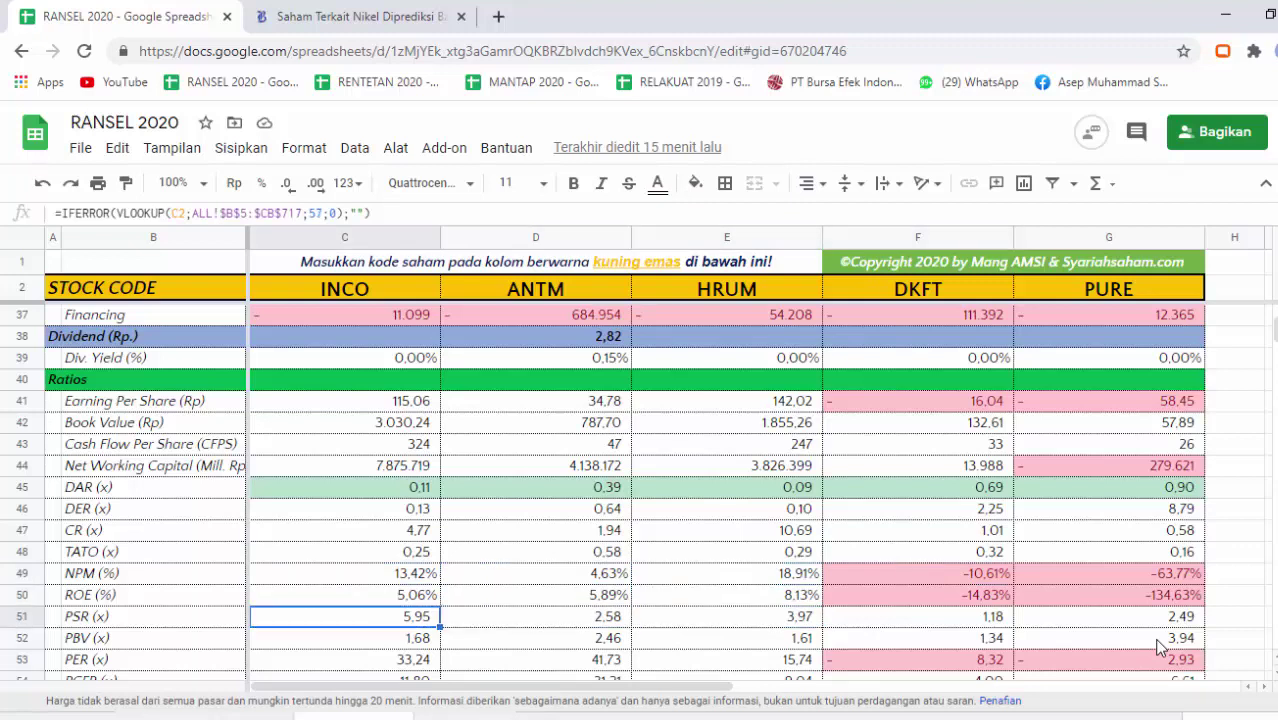
pyautogui.press('Right')
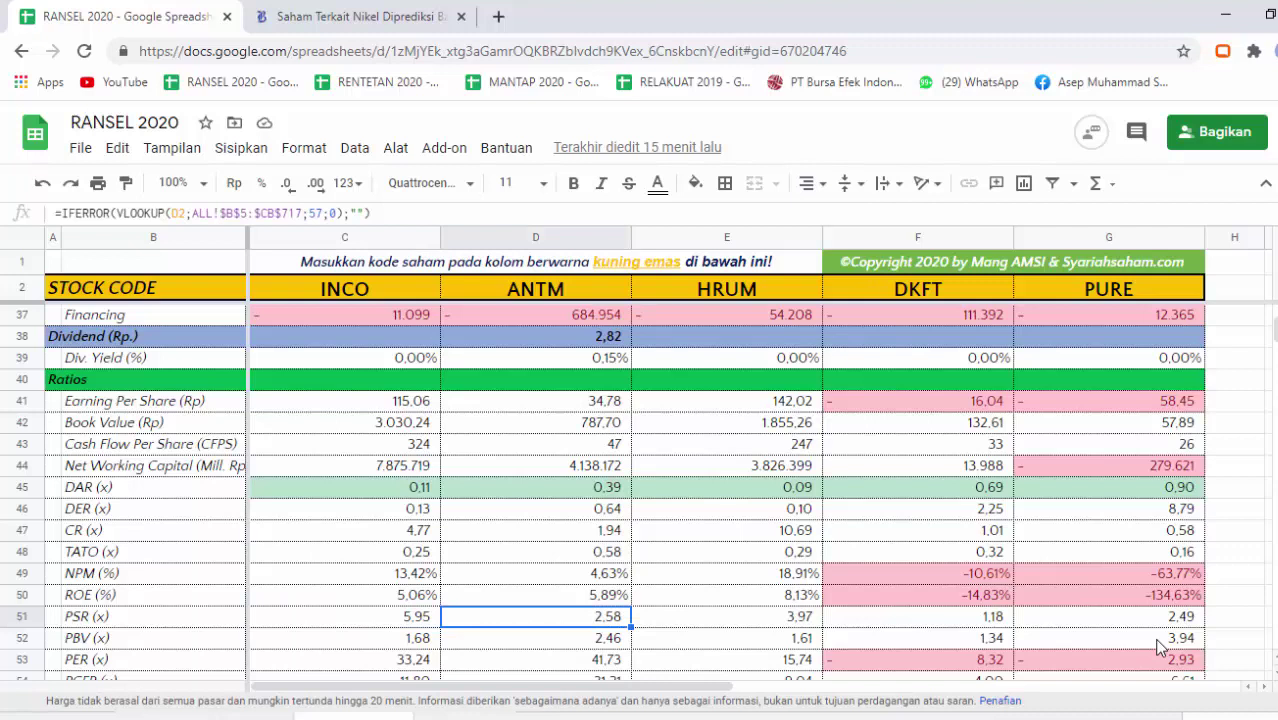
pyautogui.press('Right')
pyautogui.press('Left')
pyautogui.press('Right')
pyautogui.press('Right')
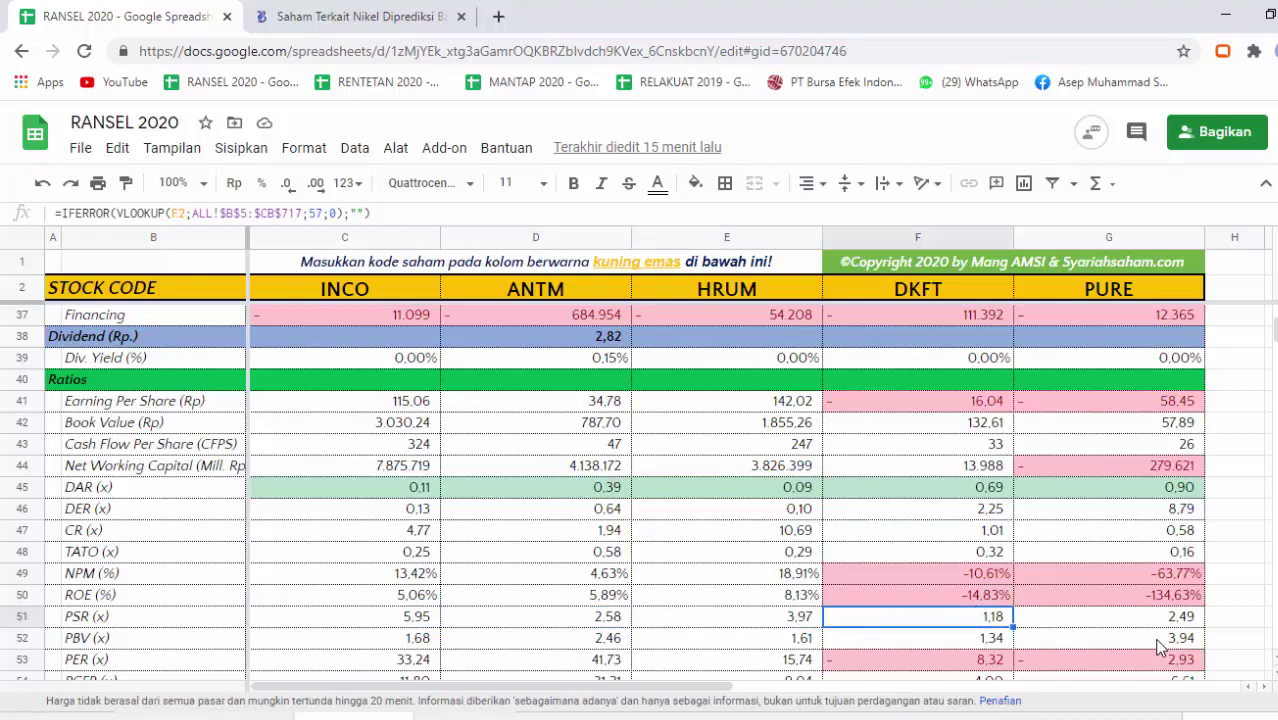
pyautogui.press('Left')
pyautogui.press('Left')
pyautogui.press('Right')
pyautogui.press('Right')
pyautogui.press('Right')
pyautogui.press('Left')
# Compare the PBV of DKFT, HRUM and ANTM and check ANTM's PER and PCFR
pyautogui.press('Down')
pyautogui.press('Left')
pyautogui.press('Left')
pyautogui.press('Down')
pyautogui.press('Down')
pyautogui.press('Up')
pyautogui.press('Up')
# Compare the PBV ratio across all five stocks and return to ANTM's PBV
pyautogui.press('Left')
pyautogui.press('Right')
pyautogui.press('Right')
pyautogui.press('Right')
pyautogui.press('Right')
pyautogui.press('Left')
pyautogui.press('Left')
pyautogui.press('Left')
pyautogui.press('Right')
pyautogui.press('Right')
pyautogui.press('Right')
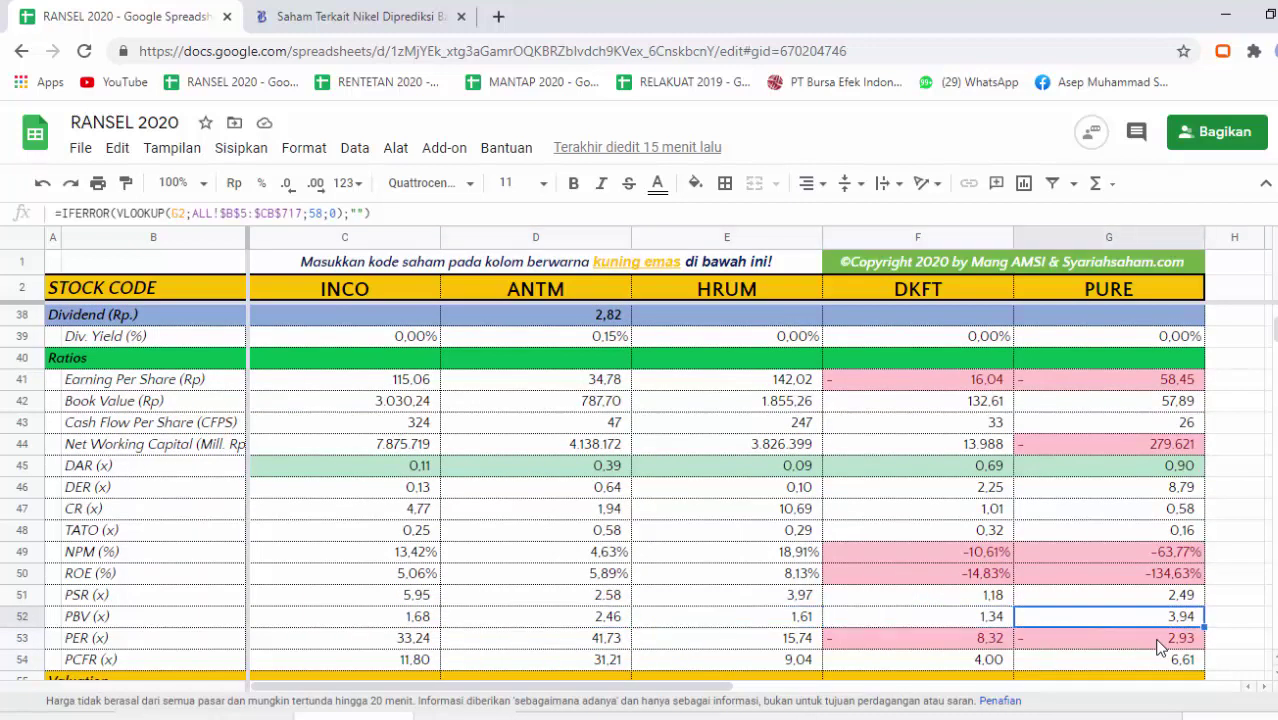
pyautogui.press('Left')
pyautogui.press('Left')
pyautogui.press('Left')
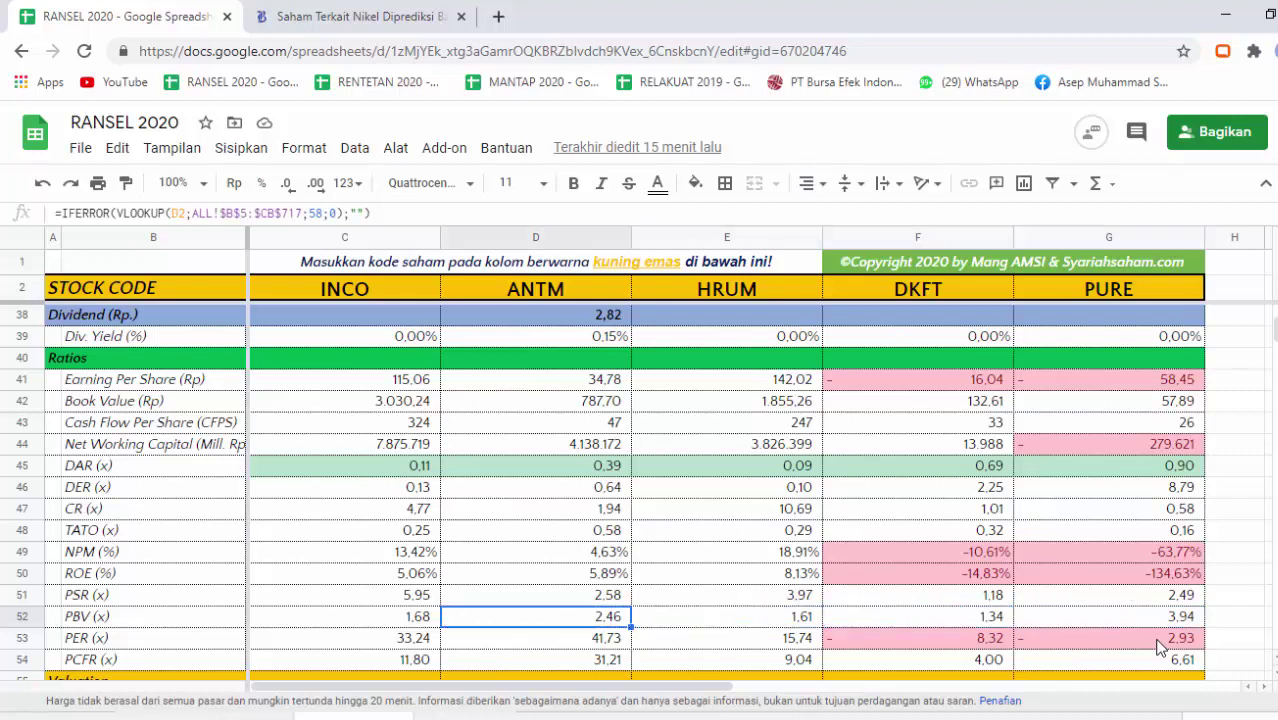
# Compare PBV again from INCO across to PURE, returning to HRUM's value
pyautogui.press('Right')
pyautogui.press('Left')
pyautogui.press('Left')
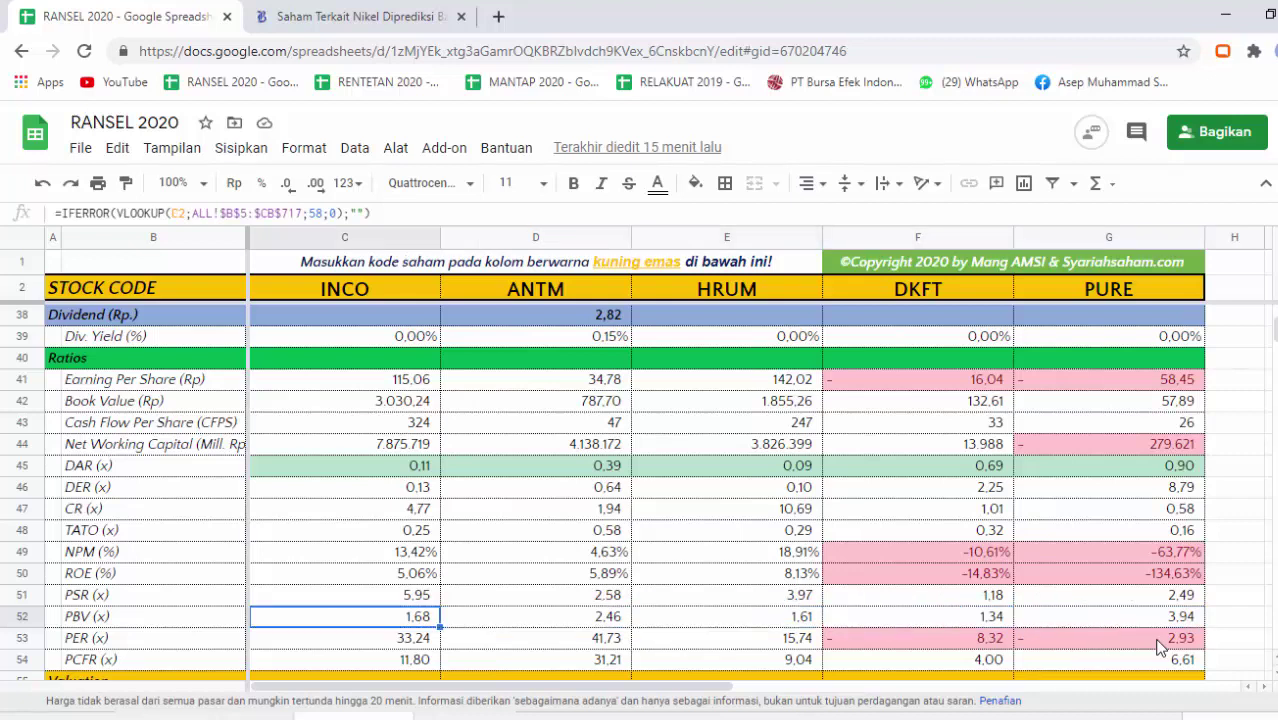
pyautogui.press('Right')
pyautogui.press('Right')
pyautogui.press('Right')
pyautogui.press('Right')
pyautogui.press('Right')
pyautogui.press('Left')
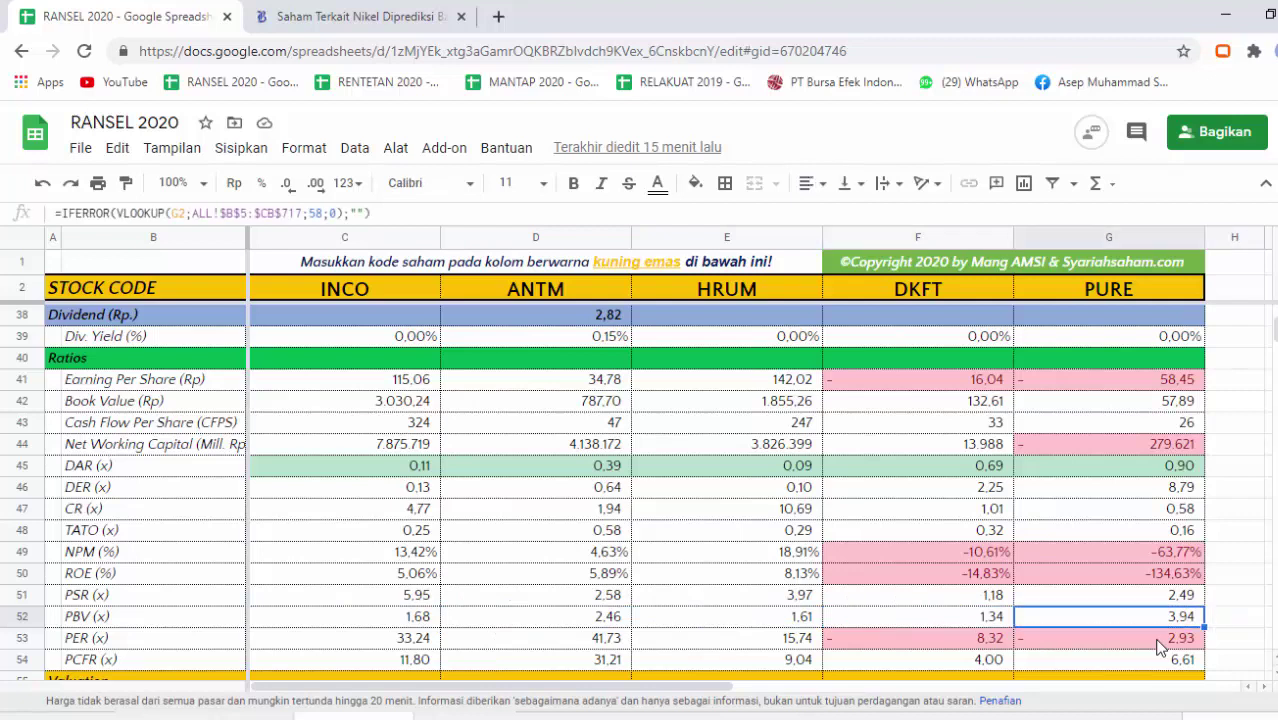
pyautogui.press('Left')
pyautogui.press('Left')
# Compare the PER and PCFR of ANTM and HRUM
pyautogui.press('Down')
pyautogui.press('Down')
pyautogui.press('Left')
pyautogui.press('Up')
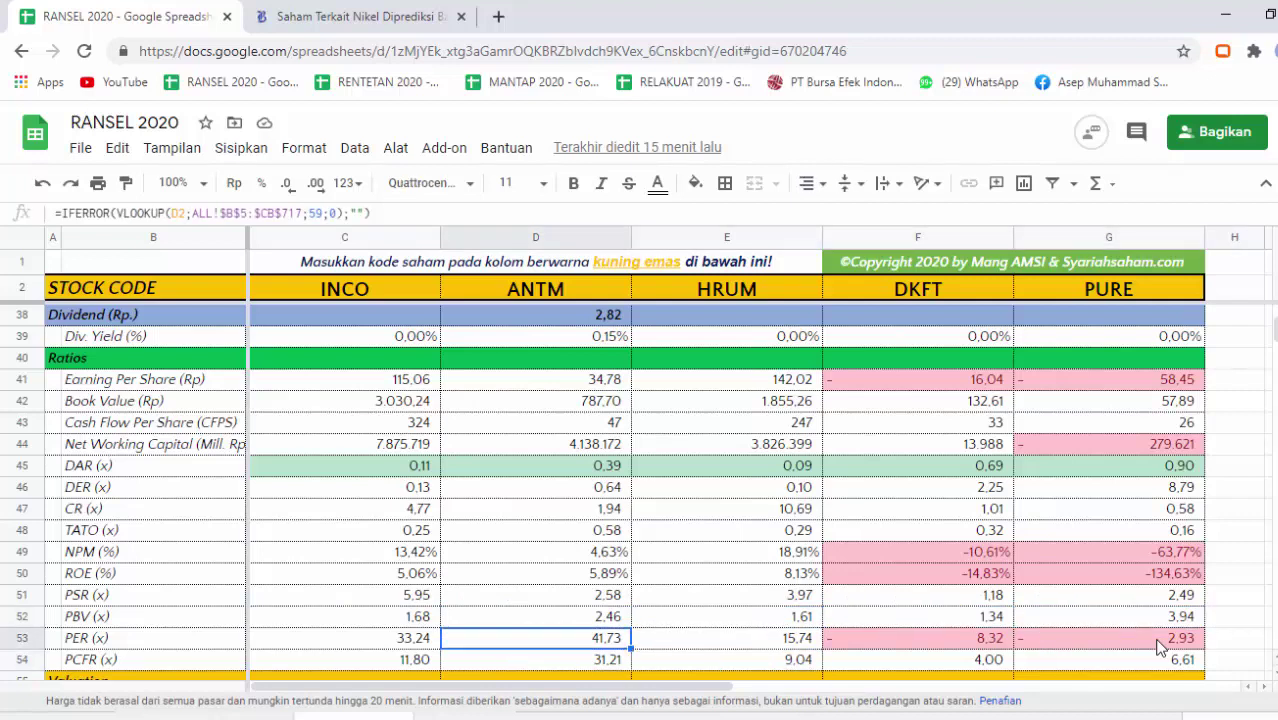
pyautogui.press('Right')
pyautogui.press('Down')
pyautogui.press('Up')
pyautogui.press('Down')
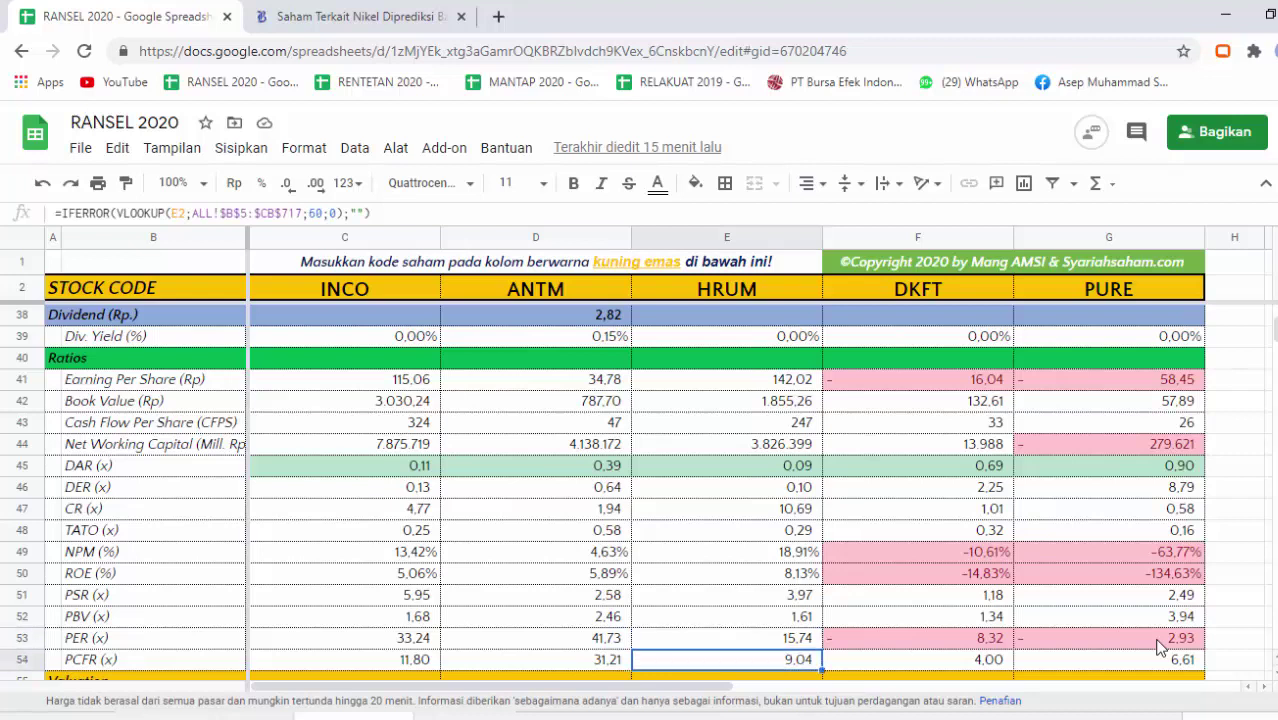
# Compare the PER of ANTM with that of INCO
pyautogui.press('Left')
pyautogui.press('Up')
pyautogui.press('Left')
pyautogui.press('Right')
pyautogui.press('Left')
pyautogui.press('Right')
# Compare the fair values in the Valuation section from INCO through PURE
pyautogui.press('Down')
pyautogui.press('Down')
pyautogui.press('Down')
pyautogui.press('Down')
pyautogui.press('Up')
pyautogui.press('Left')
pyautogui.press('Right')
pyautogui.press('Right')
pyautogui.press('Left')
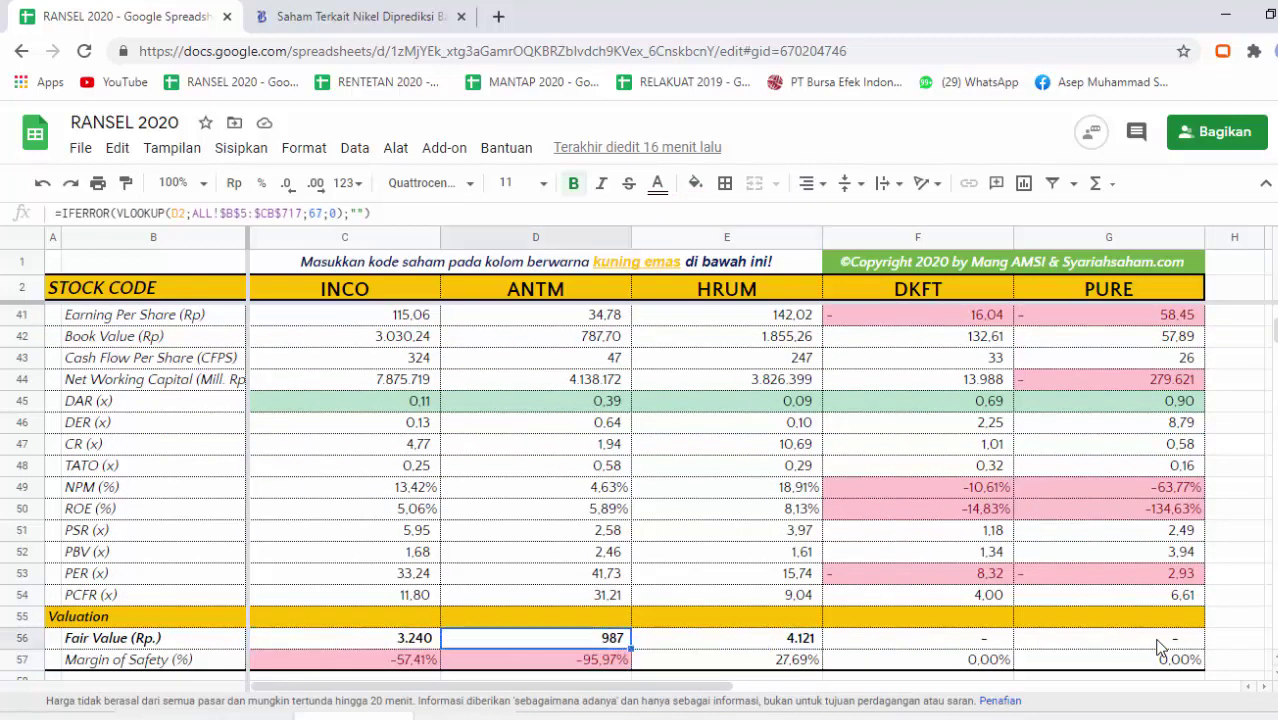
pyautogui.press('Left')
pyautogui.press('Right')
pyautogui.press('Right')
pyautogui.press('Right')
pyautogui.press('Right')
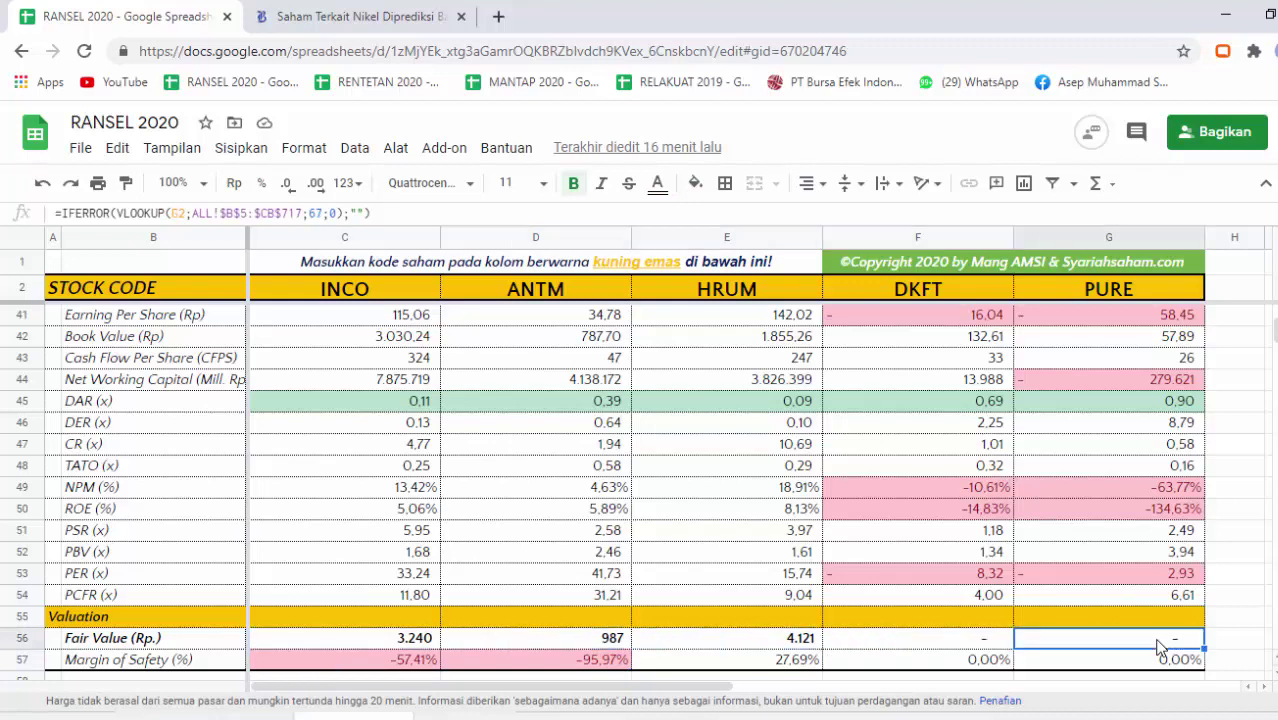
# Review DKFT's figures from fair value up through the ratios and cash flows to its YoY revenue growth
pyautogui.press('Left')
pyautogui.press('Up')
pyautogui.press('Up')
pyautogui.press('Up')
pyautogui.press('Up')
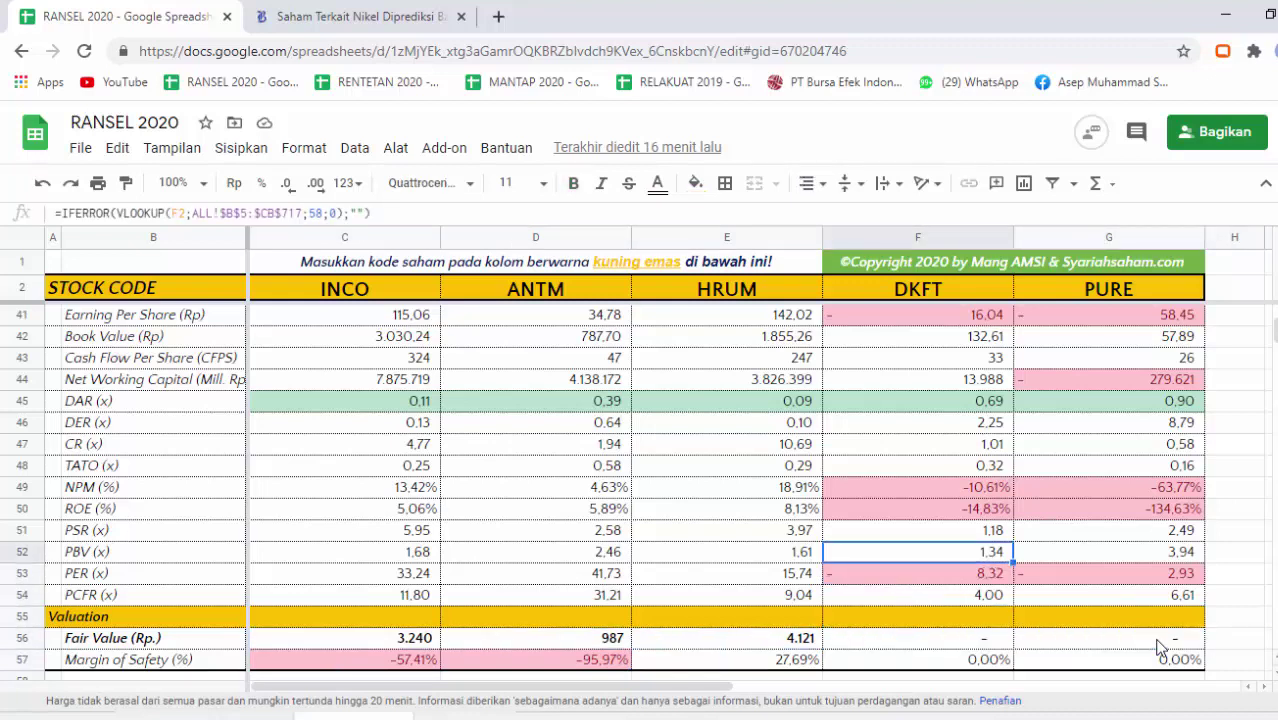
pyautogui.press('Up')
pyautogui.press('Up')
pyautogui.press('Up')
pyautogui.press('Up')
pyautogui.press('Up')
pyautogui.press('Up')
pyautogui.press('Up')
pyautogui.press('Up')
pyautogui.press('Up')
pyautogui.press('Up')
pyautogui.press('Up')
pyautogui.press('Up')
pyautogui.press('Up')
pyautogui.press('Up')
pyautogui.press('Up')
pyautogui.press('Up')
pyautogui.press('Up')
pyautogui.press('Up')
pyautogui.press('Up')
pyautogui.press('Up')
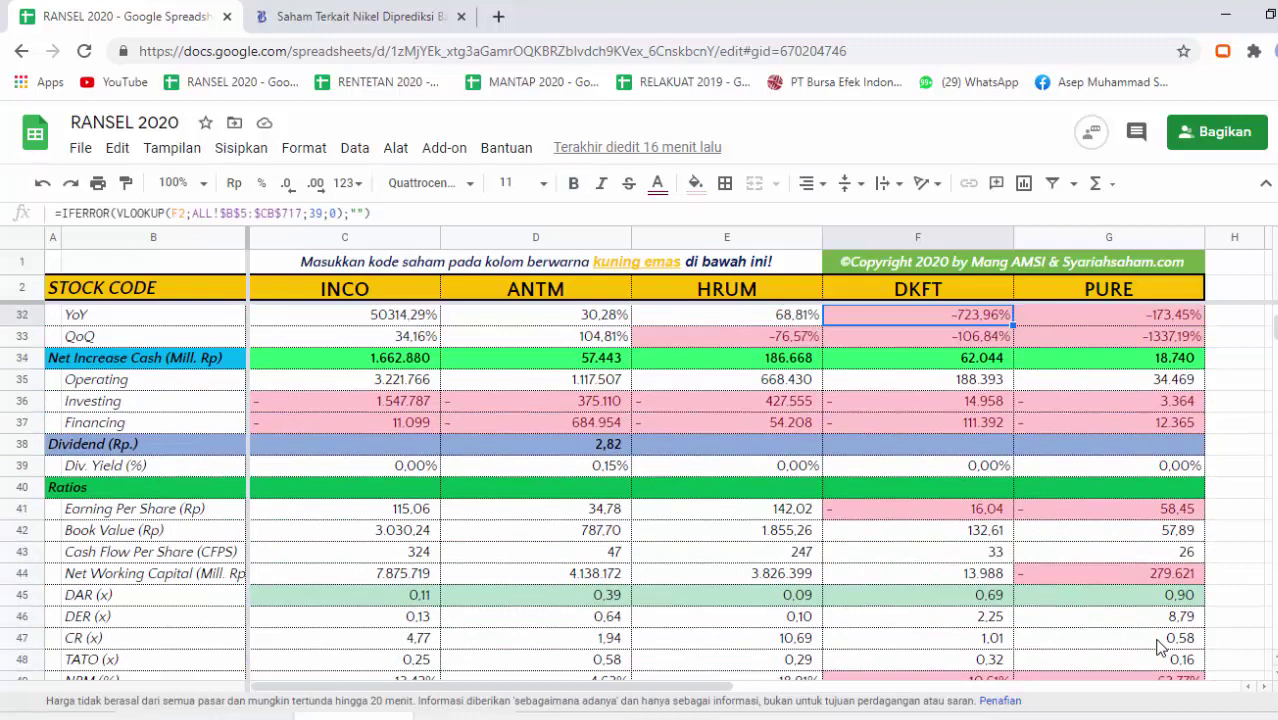
pyautogui.press('Up')
pyautogui.press('Up')
pyautogui.press('Up')
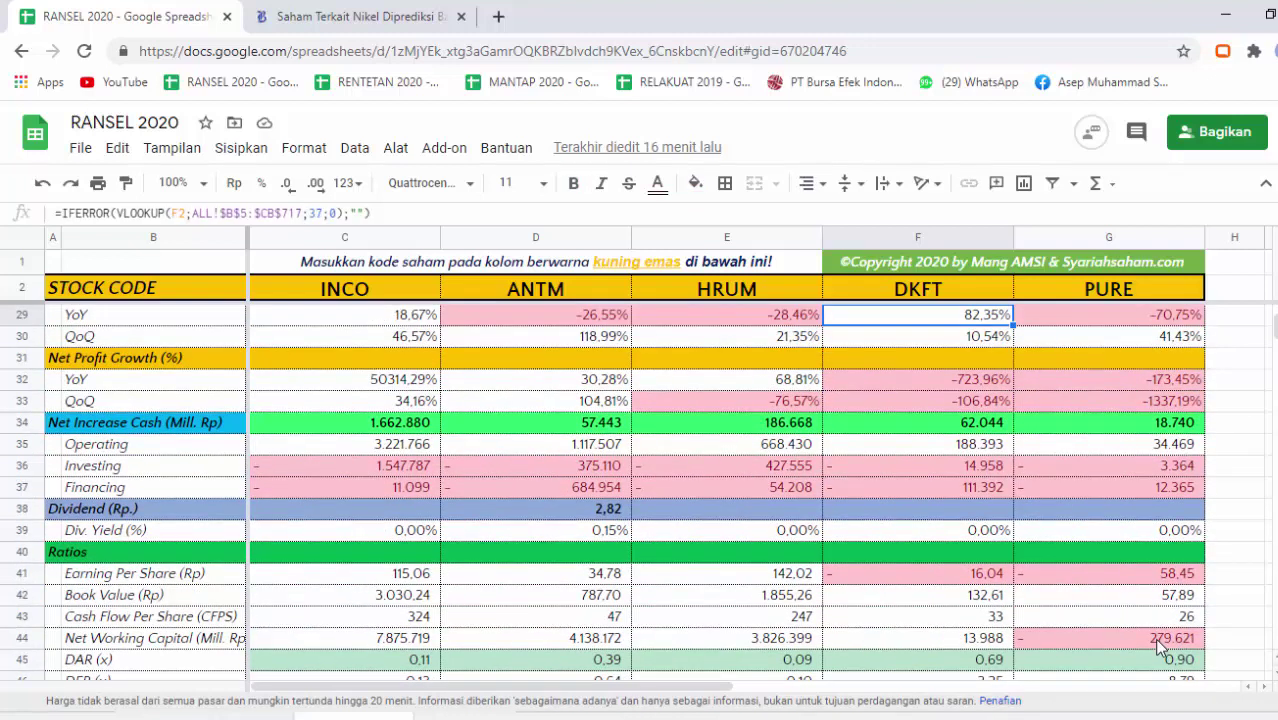
# Compare DKFT's revenue growth with its net profit growth and check its 3Q 2020 net profit
pyautogui.press('Up')
pyautogui.press('Down')
pyautogui.press('Down')
pyautogui.press('Down')
pyautogui.press('Down')
pyautogui.press('Down')
pyautogui.press('Up')
pyautogui.press('Up')
pyautogui.press('Up')
pyautogui.press('Up')
pyautogui.press('Up')
pyautogui.press('Up')
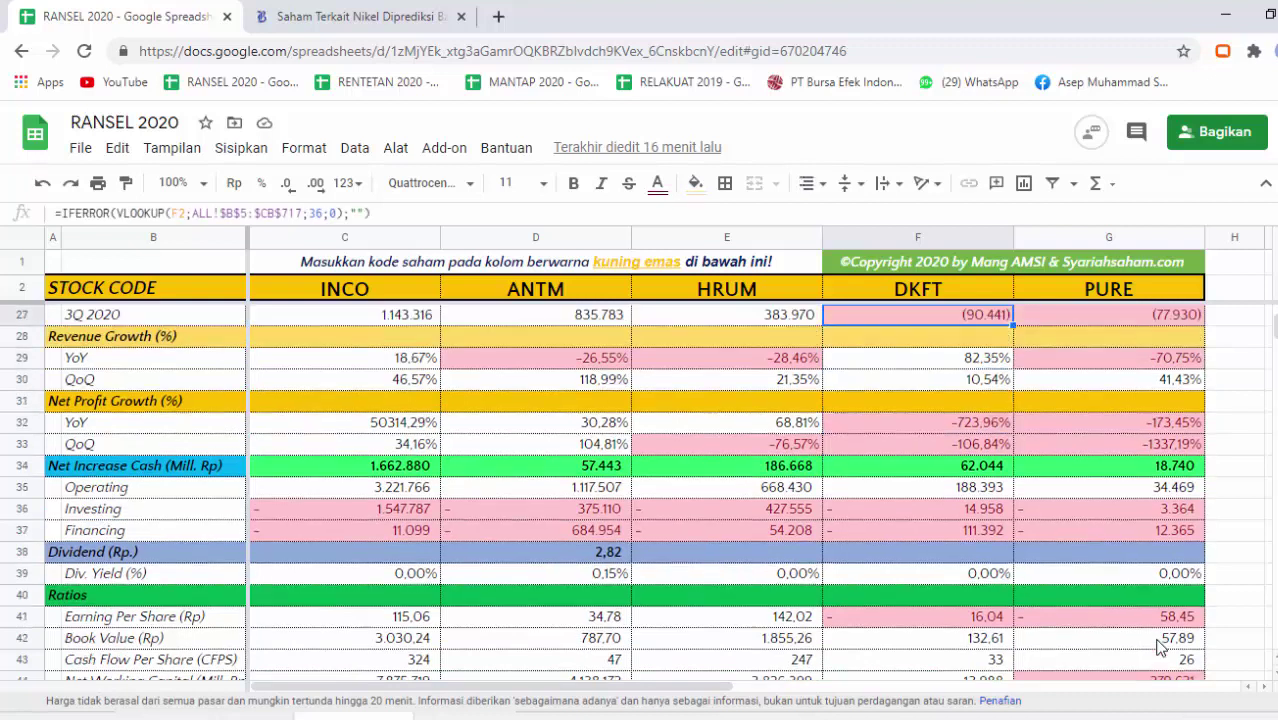
# Review PURE's figures from 3Q 2020 net profit down through growth, cash flow and ratios to the Valuation section
pyautogui.press('Right')
pyautogui.press('Down')
pyautogui.press('Down')
pyautogui.press('Down')
pyautogui.press('Down')
pyautogui.press('Down')
pyautogui.press('Down')
pyautogui.press('Down')
pyautogui.press('Down')
pyautogui.press('Down')
pyautogui.press('Down')
pyautogui.press('Down')
pyautogui.press('Down')
pyautogui.press('Down')
pyautogui.press('Down')
pyautogui.press('Down')
pyautogui.press('Down')
pyautogui.press('Down')
pyautogui.press('Down')
pyautogui.press('Down')
pyautogui.press('Down')
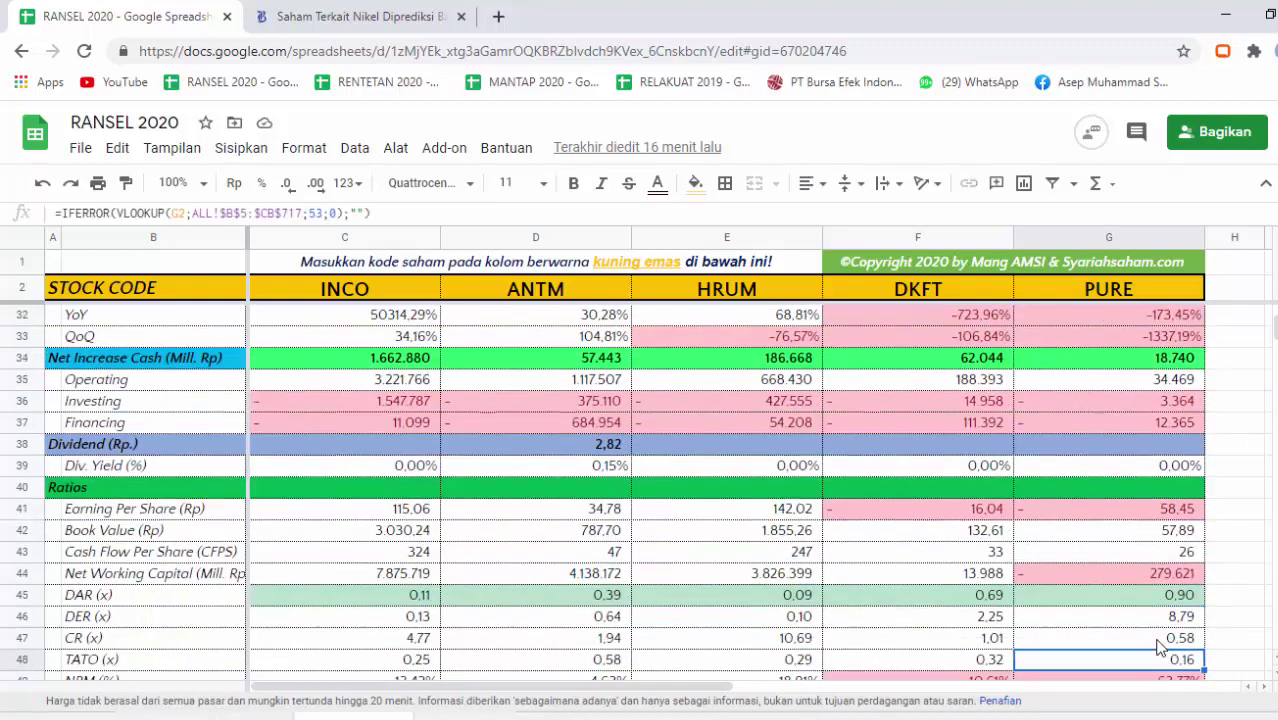
pyautogui.press('Down')
pyautogui.press('Down')
pyautogui.press('Down')
pyautogui.press('Down')
pyautogui.press('Down')
pyautogui.press('Down')
pyautogui.press('Down')
# Check INCO's fair value and compare the margin of safety from INCO to HRUM
pyautogui.press('Left')
pyautogui.press('Left')
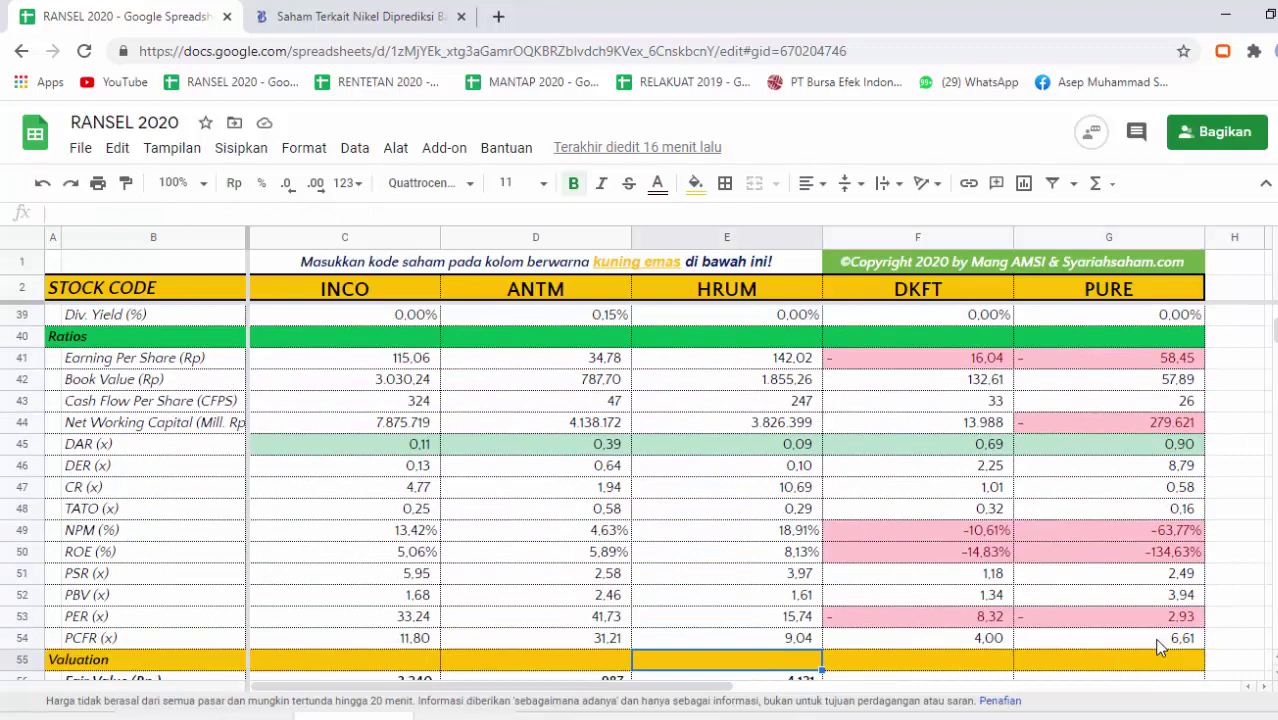
pyautogui.press('Left')
pyautogui.press('Left')
pyautogui.press('Down')
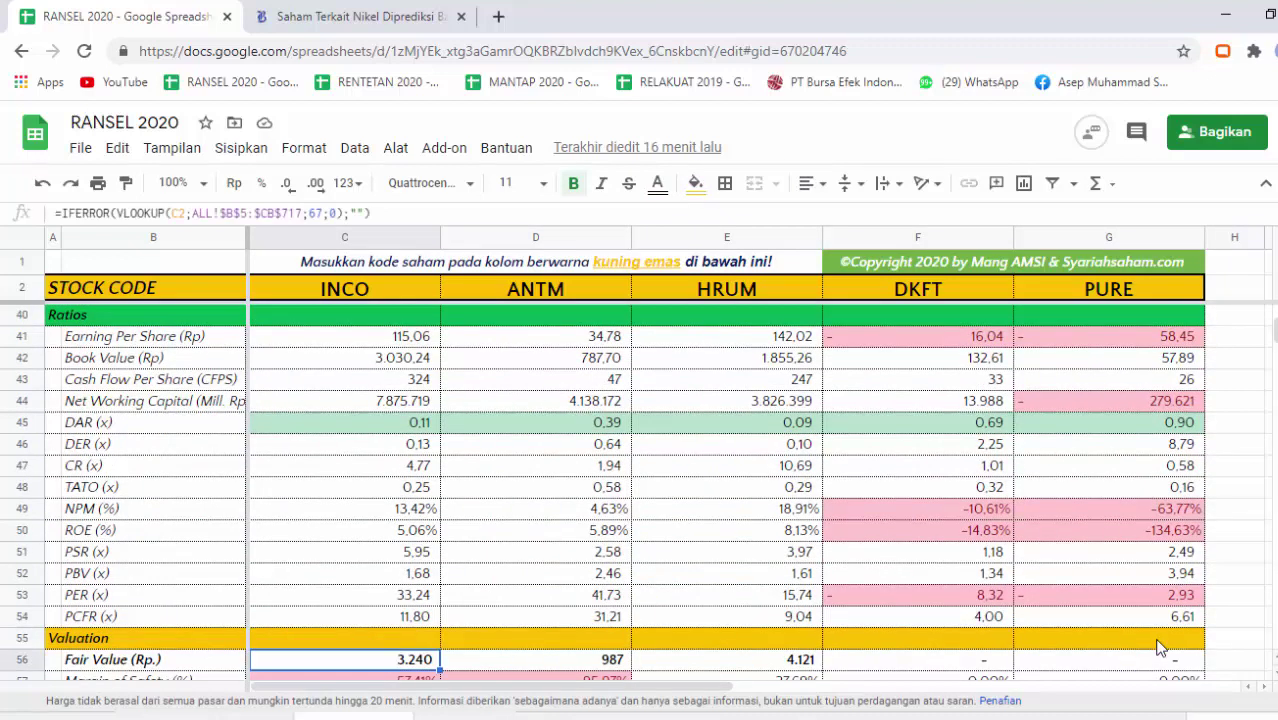
pyautogui.press('Down')
pyautogui.press('Right')
pyautogui.press('Right')
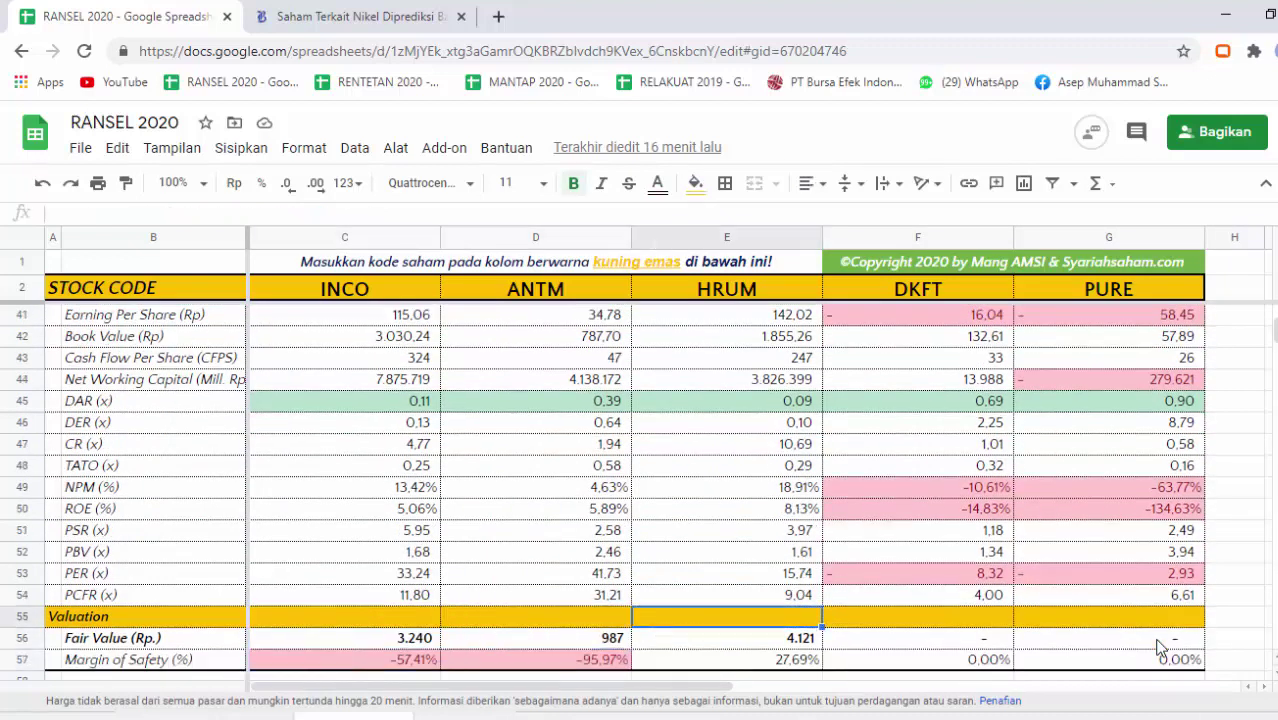
# Check HRUM's fair value, PCFR, PER and PBV, and compare its PBV with ANTM's
pyautogui.press('Up')
pyautogui.press('Down')
pyautogui.press('Up')
pyautogui.press('Up')
pyautogui.press('Up')
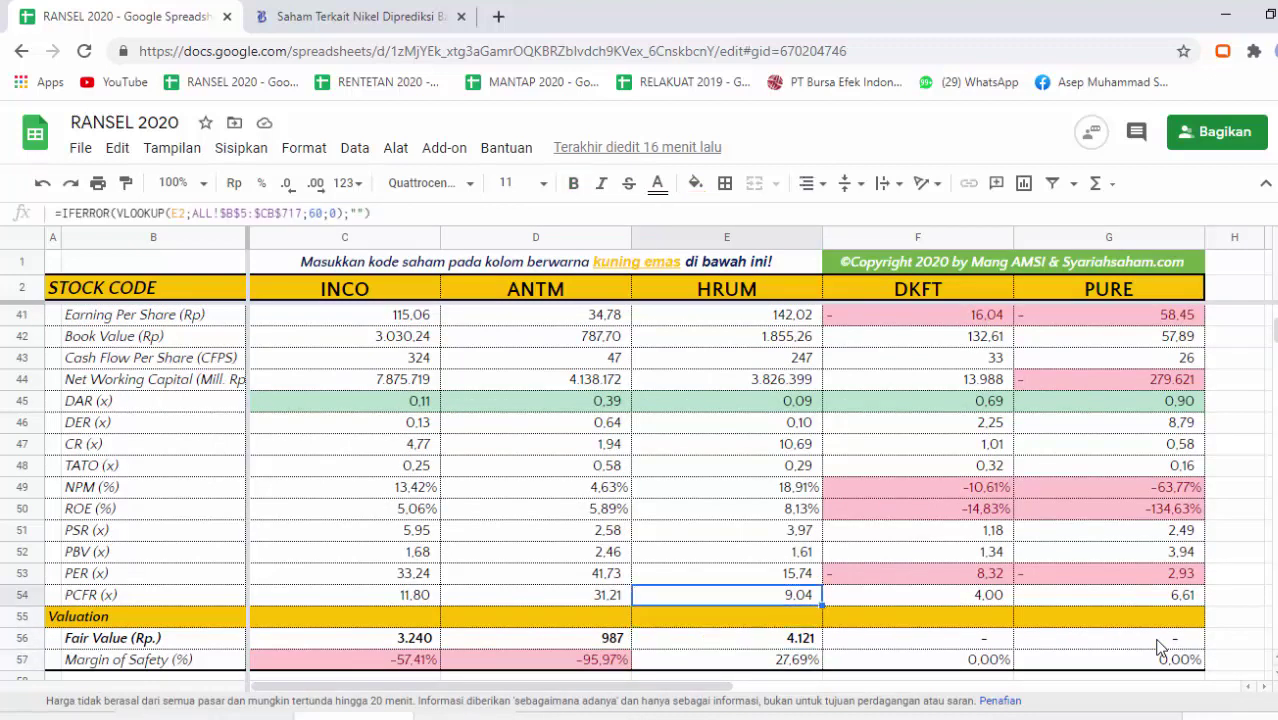
pyautogui.press('Up')
pyautogui.press('Up')
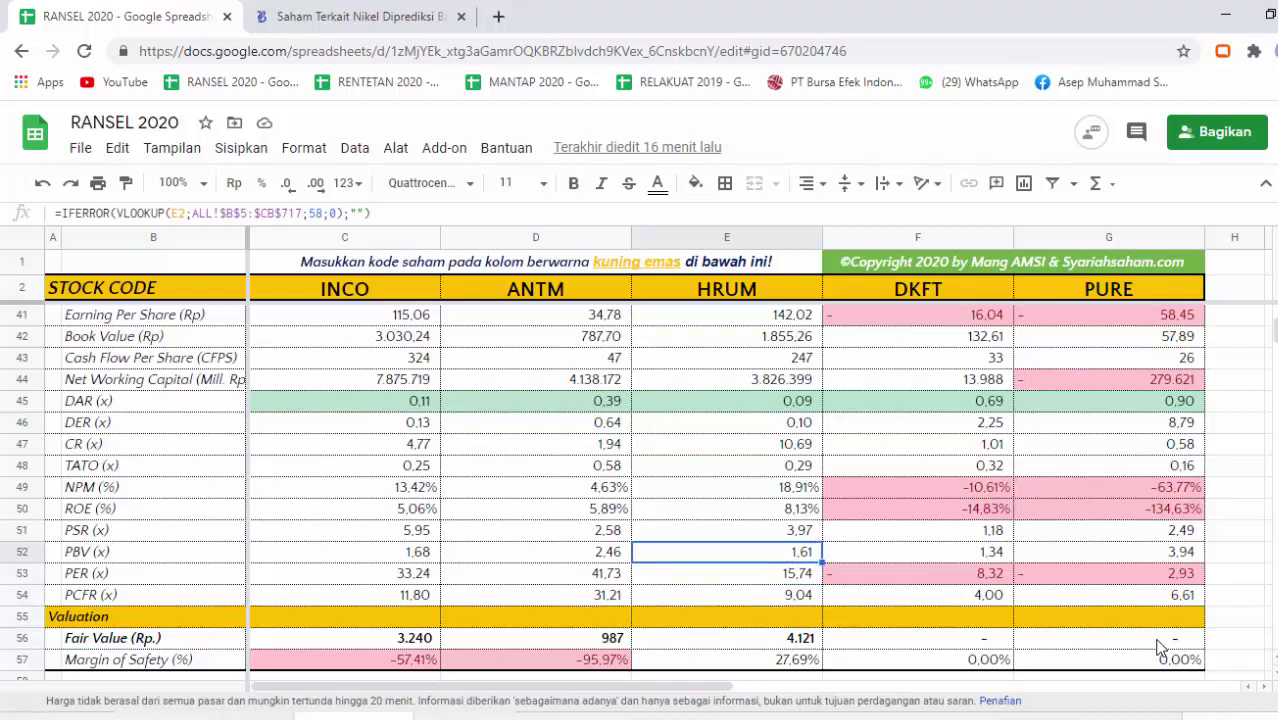
pyautogui.press('Left')
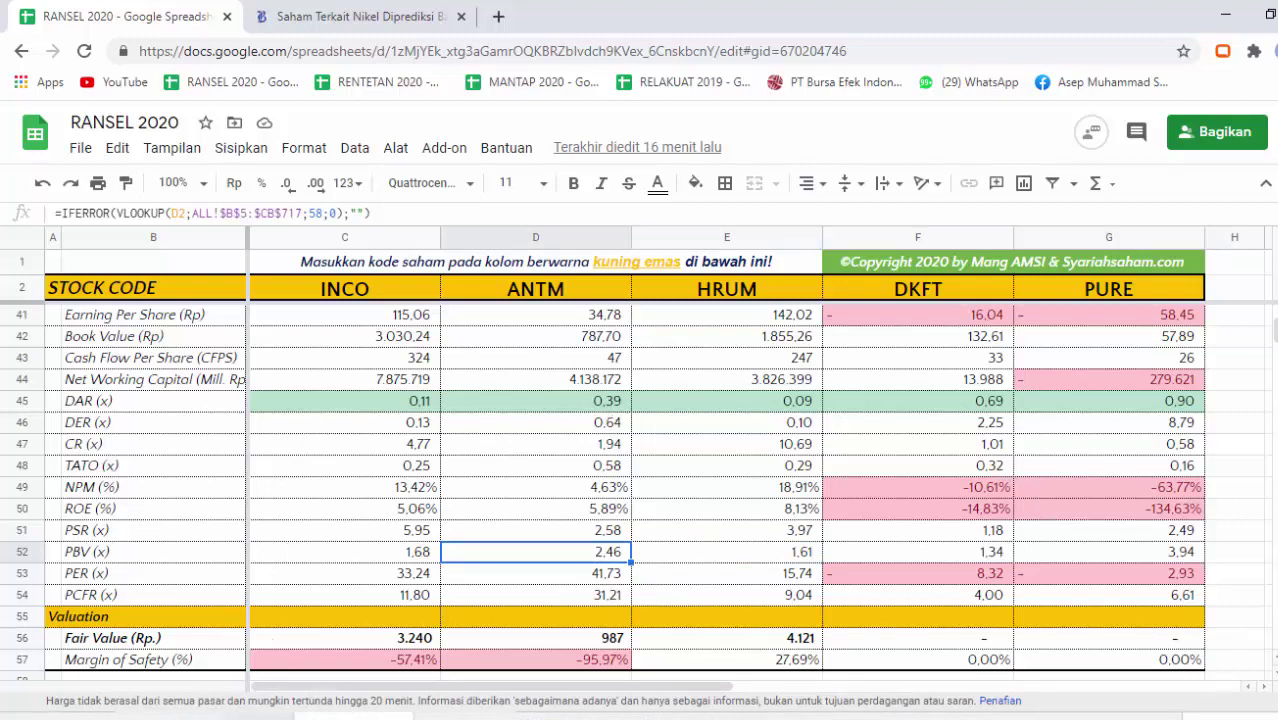
# Open the full stock list sheet and examine the first to last tickers whose 3Q 2020 release date is marked "belum"
pyautogui.click(365, 715)
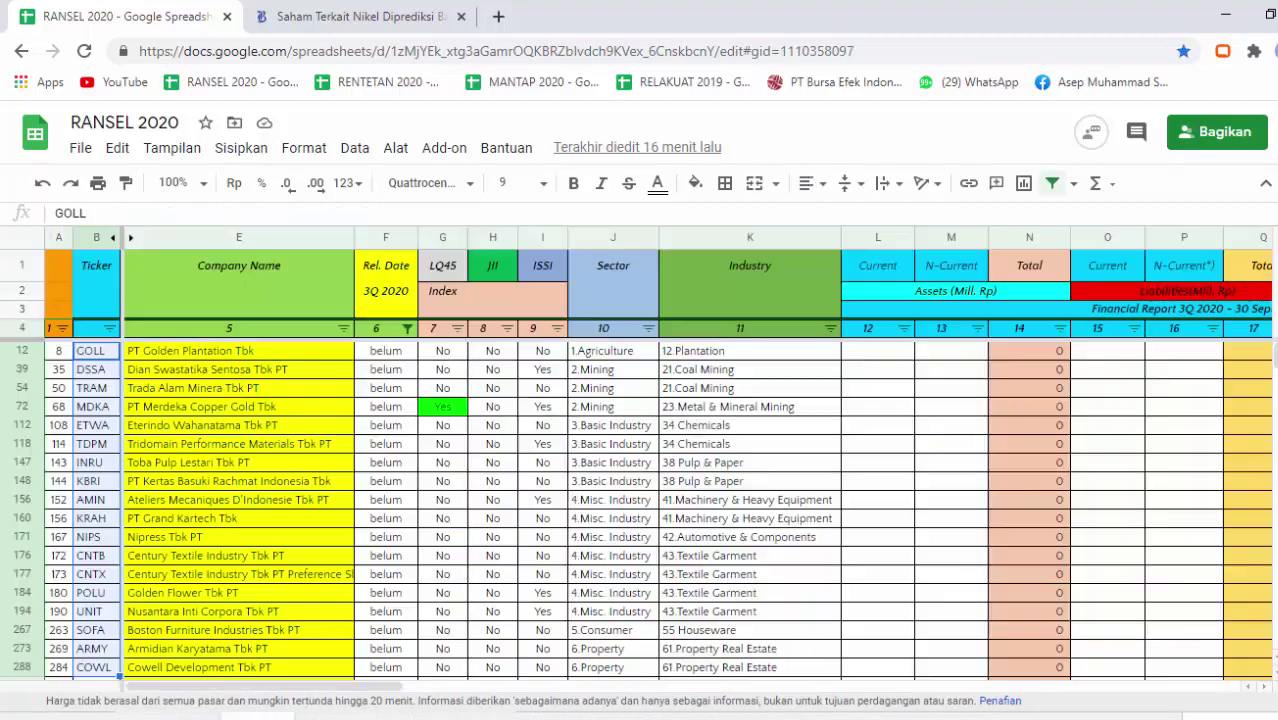
pyautogui.click(337, 465)
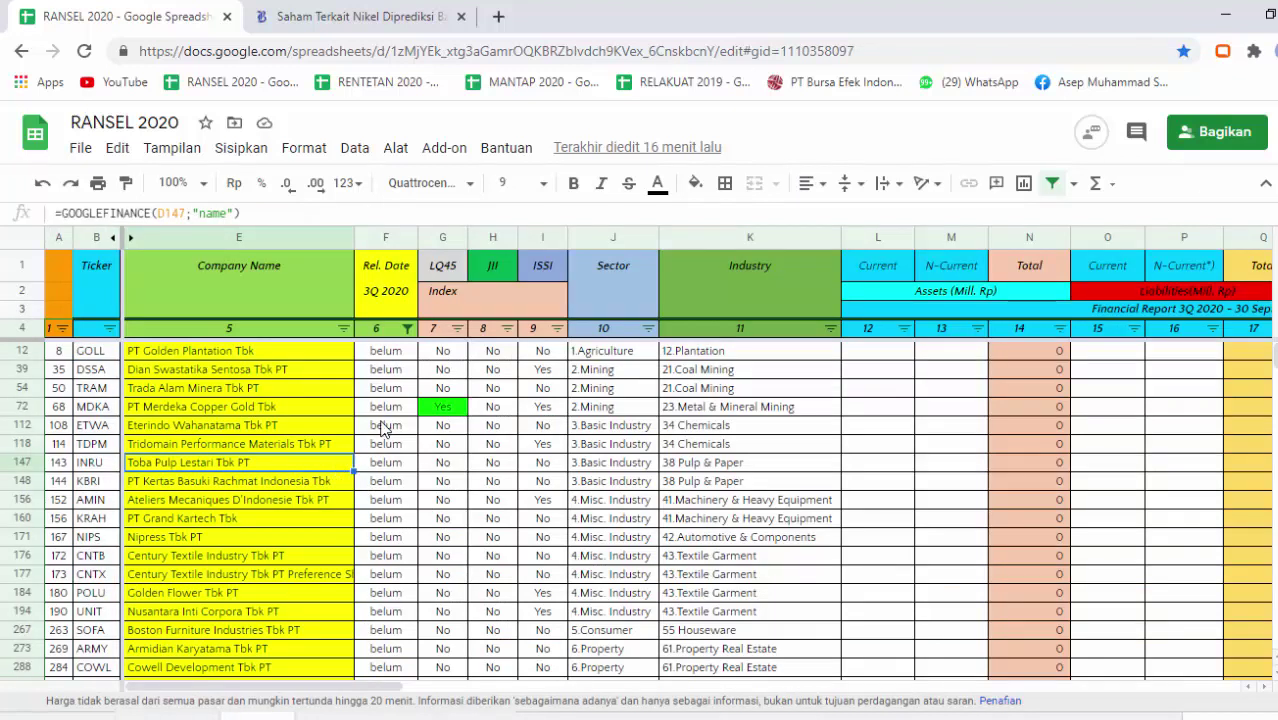
pyautogui.click(393, 356)
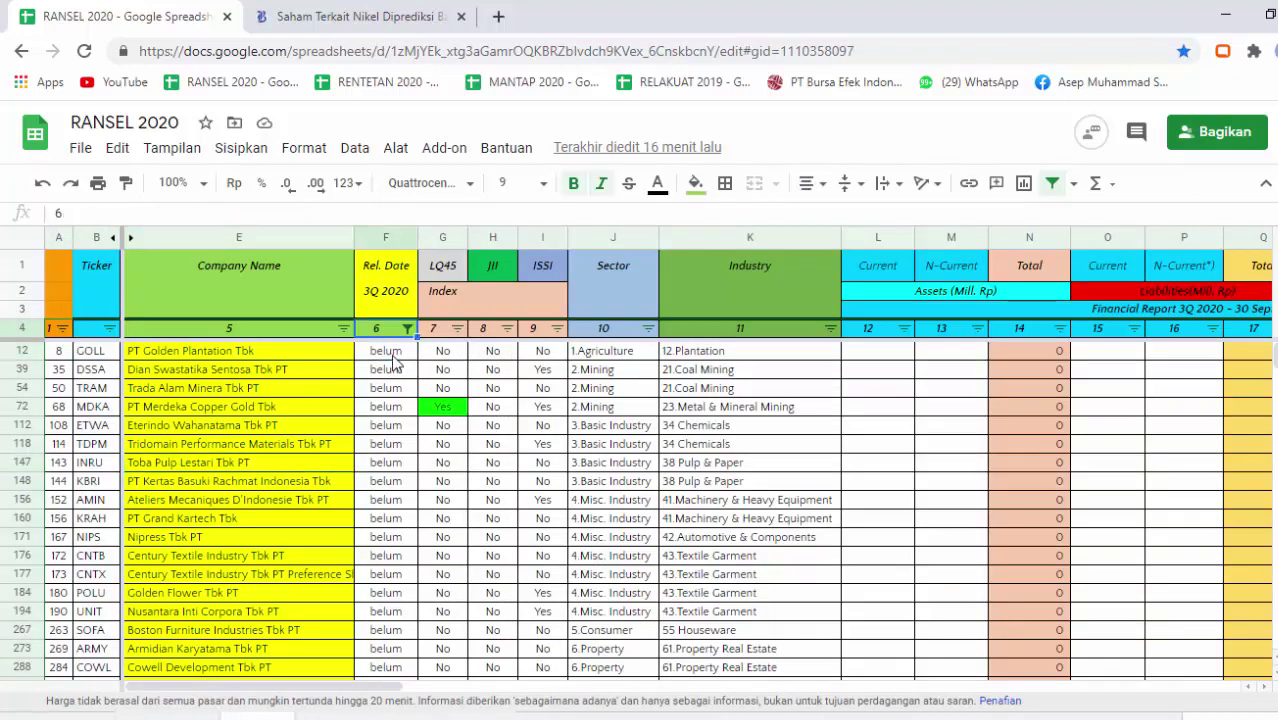
pyautogui.press('Left')
pyautogui.press('Left')
pyautogui.hotkey('ctrl', 'Down')
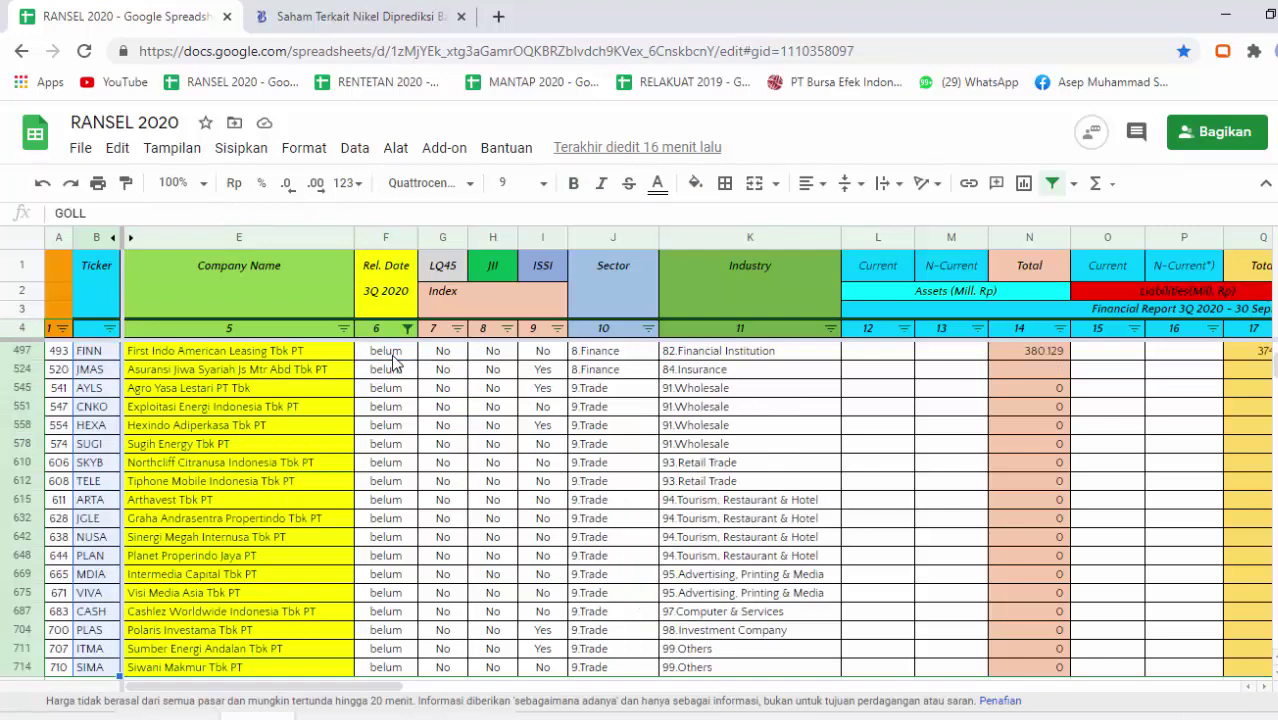
pyautogui.hotkey('ctrl', 'Up')
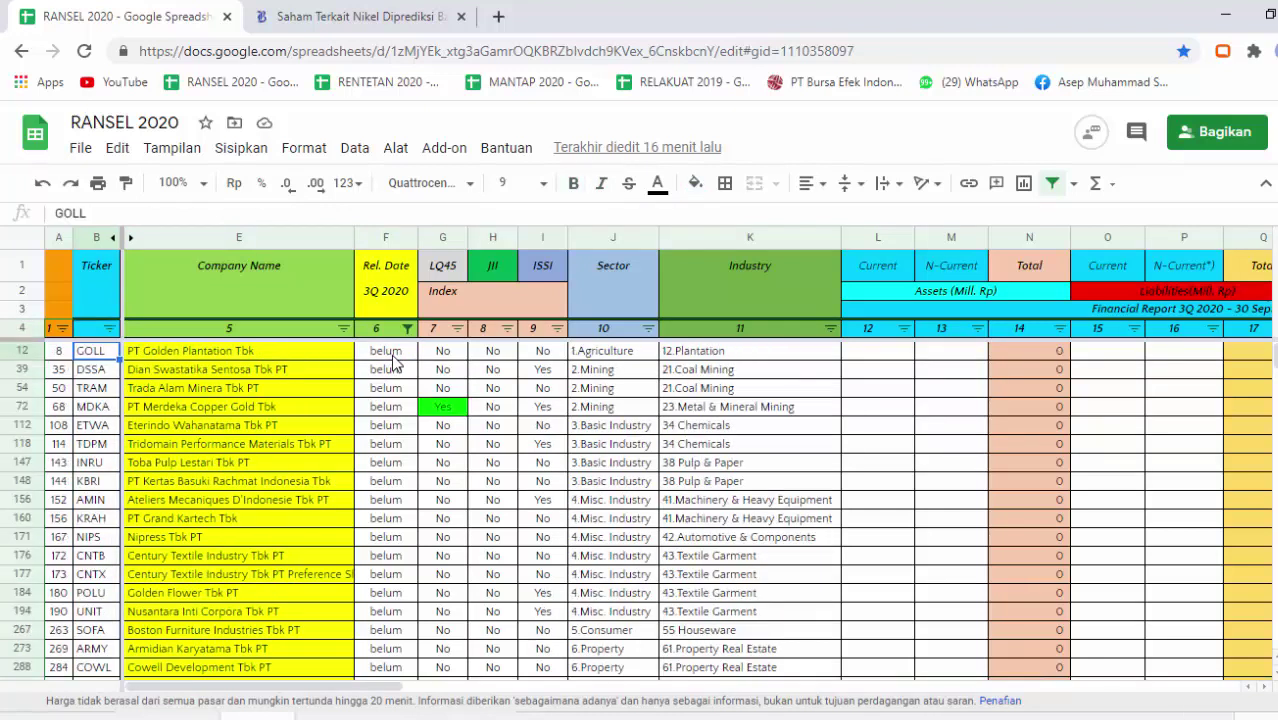
pyautogui.press('Right')
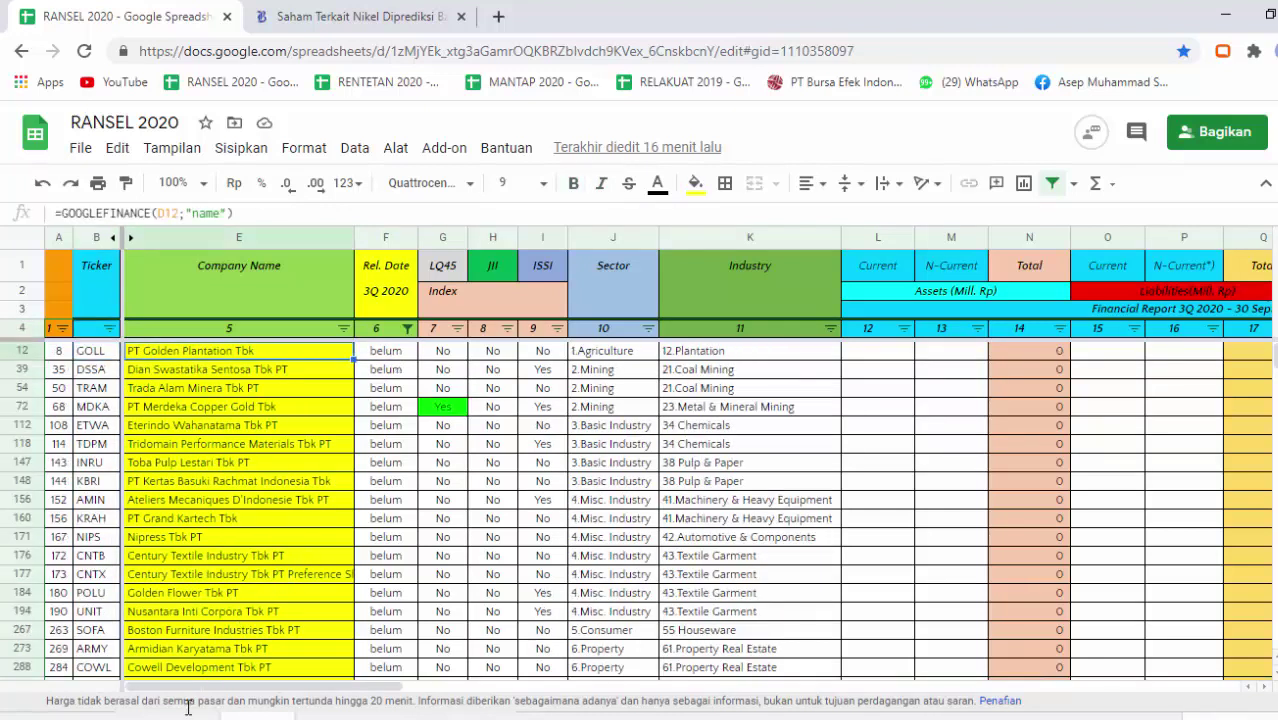
# View the Kolom/Keterangan glossary sheet, check its CR (x) entry, and return to the full stock list
pyautogui.hotkey('ctrl', 'shift', 'pagedown')
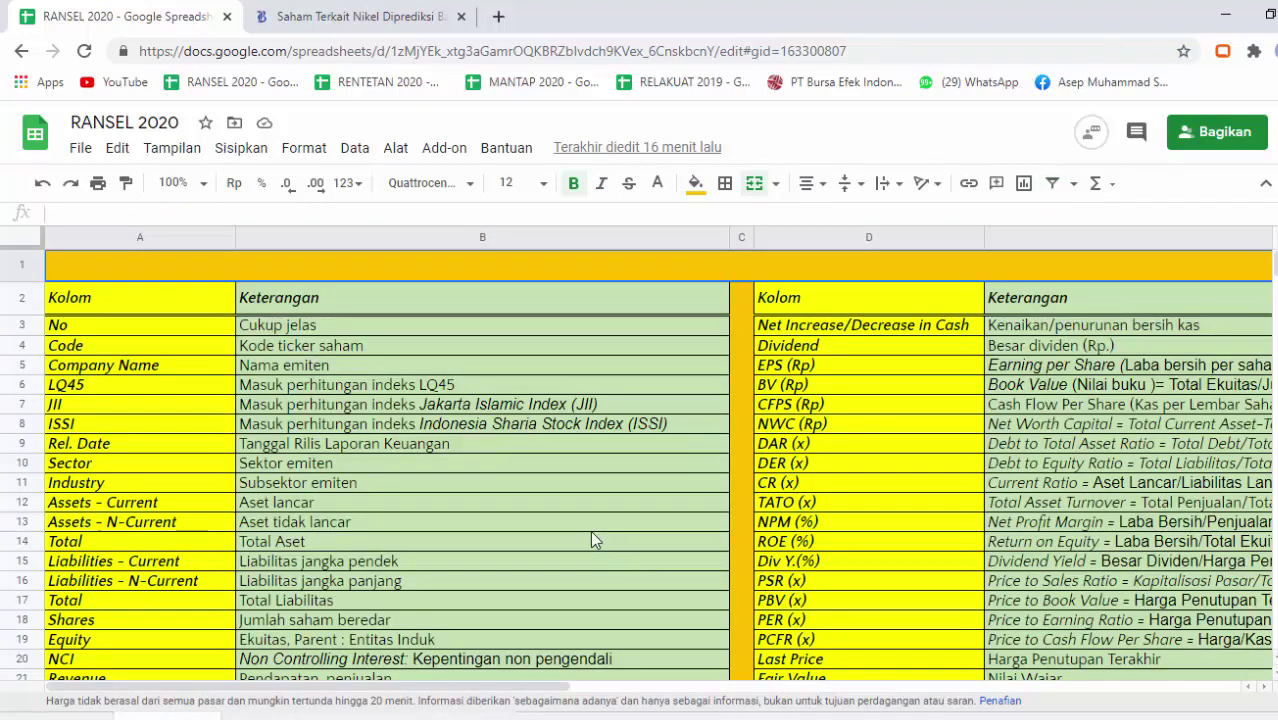
pyautogui.click(386, 482)
pyautogui.press('Right')
pyautogui.press('Right')
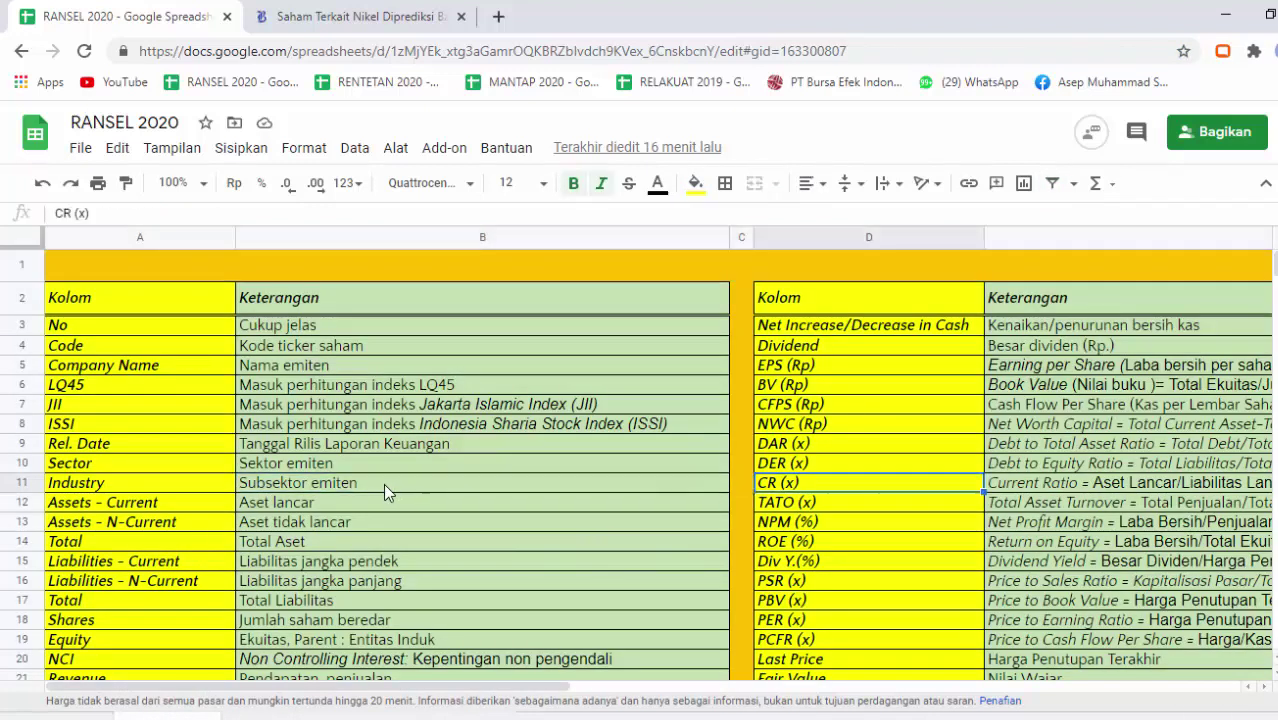
pyautogui.hotkey('ctrl', 'shift', 'pageup')
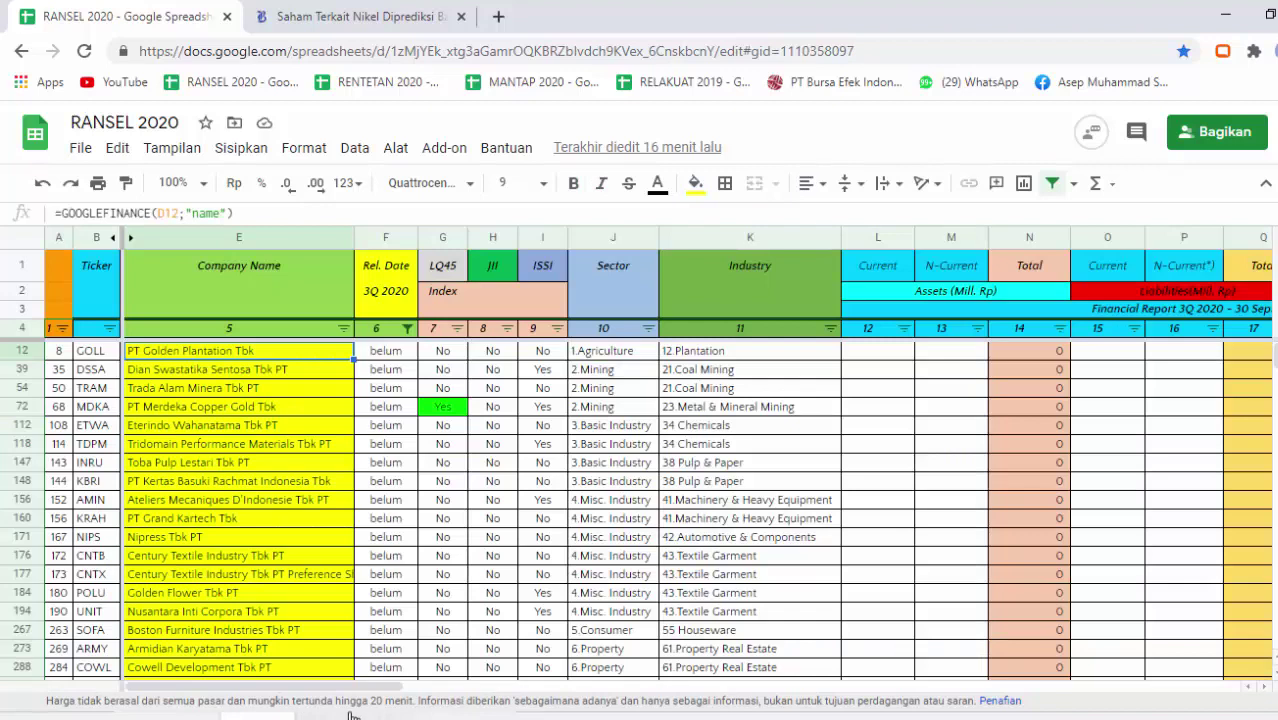
# Return to the five-stock comparison sheet and go up ANTM's column to its market capitalization
pyautogui.hotkey('ctrl', 'shift', 'pageup')
pyautogui.click(585, 357)
pyautogui.press('Up')
pyautogui.press('Up')
pyautogui.press('Up')
pyautogui.press('Up')
pyautogui.press('Up')
pyautogui.press('Up')
pyautogui.press('Up')
pyautogui.press('Up')
pyautogui.press('Up')
pyautogui.press('Up')
pyautogui.press('Up')
pyautogui.press('Up')
pyautogui.press('Up')
pyautogui.press('Up')
pyautogui.press('Up')
pyautogui.press('Up')
pyautogui.press('Up')
pyautogui.press('Up')
pyautogui.press('Up')
pyautogui.press('Up')
pyautogui.press('Up')
pyautogui.press('Up')
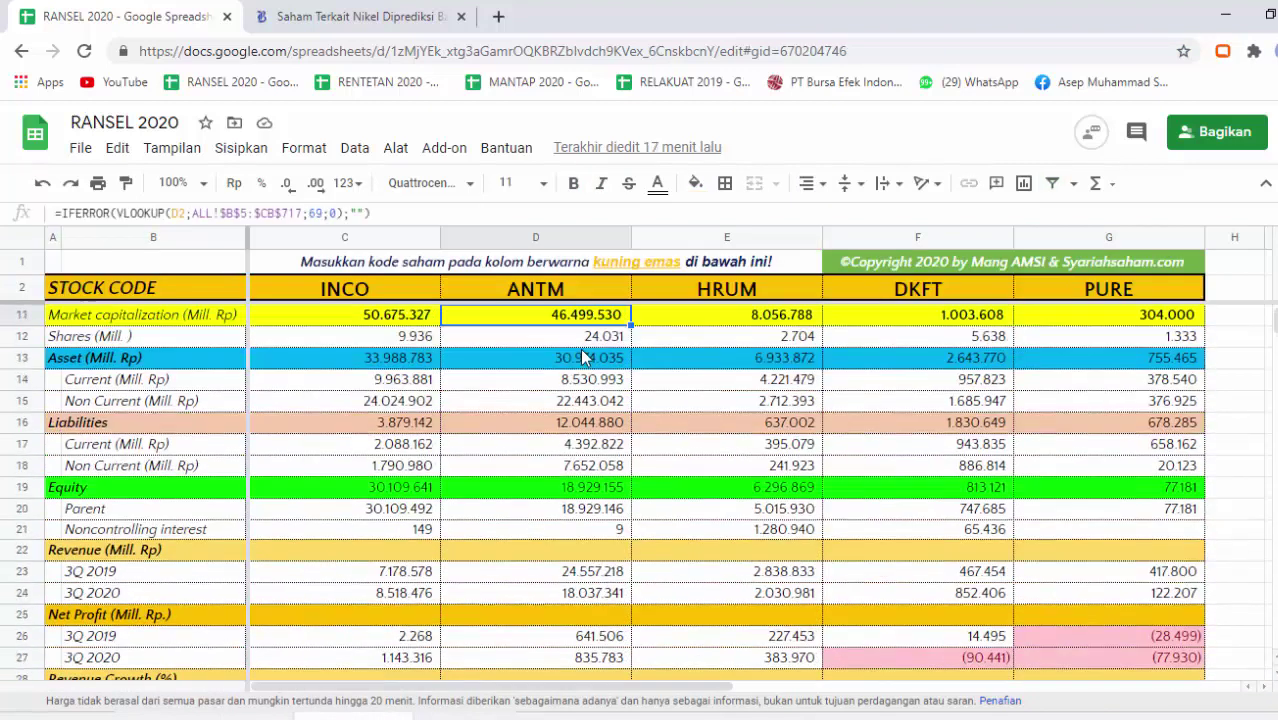
# Go to INCO's company name and examine its column from there through market capitalization and assets to current liabilities
pyautogui.press('Down')
pyautogui.press('Down')
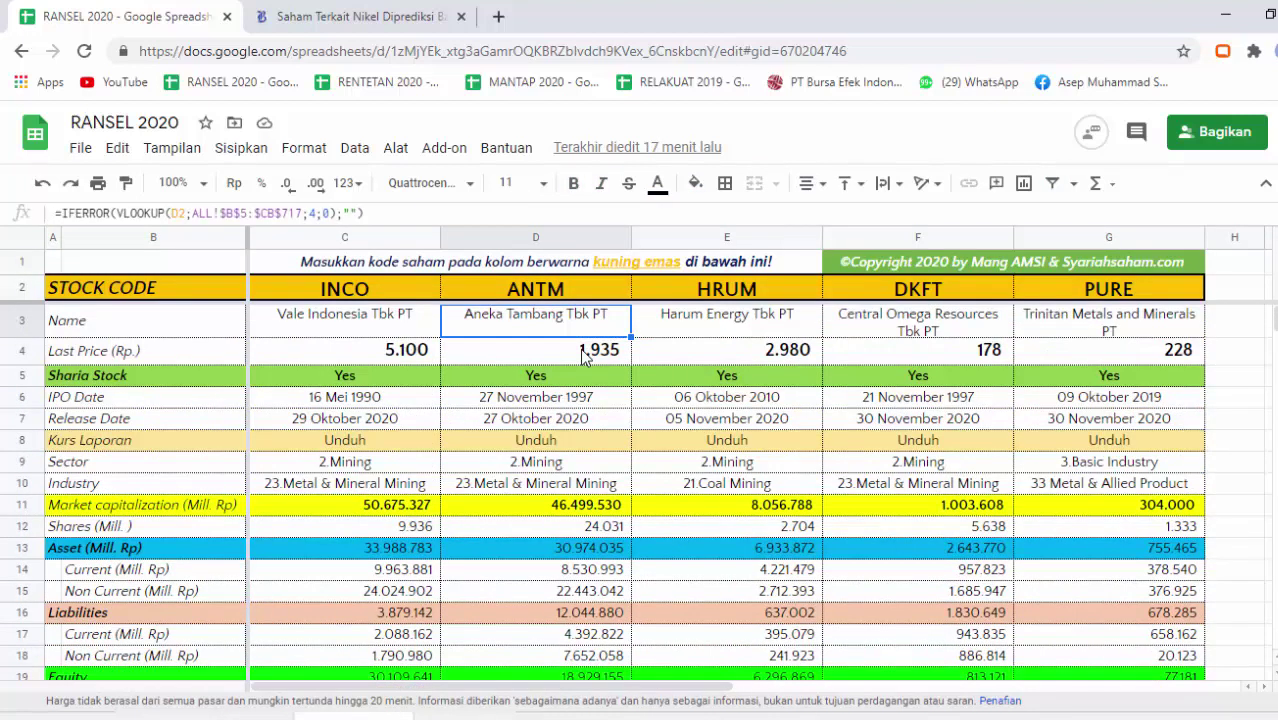
pyautogui.press('Left')
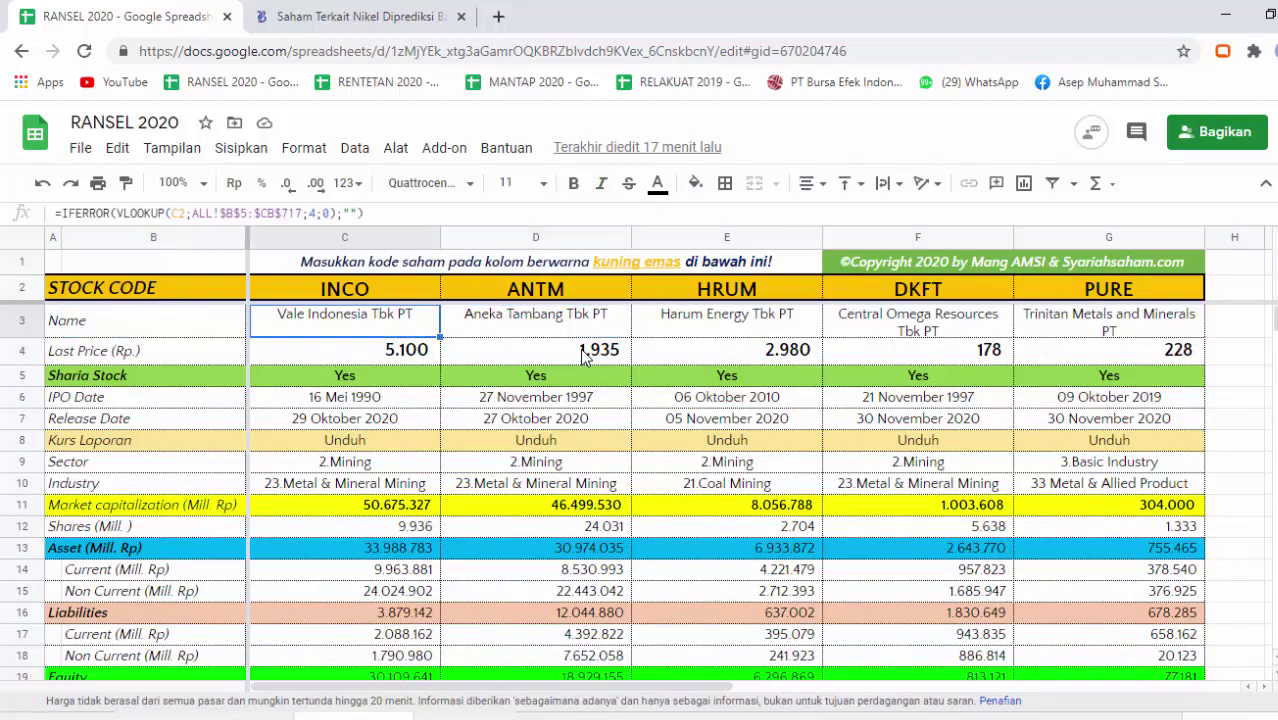
pyautogui.press('Down')
pyautogui.press('Down')
pyautogui.press('Down')
pyautogui.press('Down')
pyautogui.press('Down')
pyautogui.press('Down')
pyautogui.press('Down')
pyautogui.press('Down')
pyautogui.press('Down')
pyautogui.press('Down')
pyautogui.press('Down')
pyautogui.press('Down')
pyautogui.press('Down')
pyautogui.press('Down')
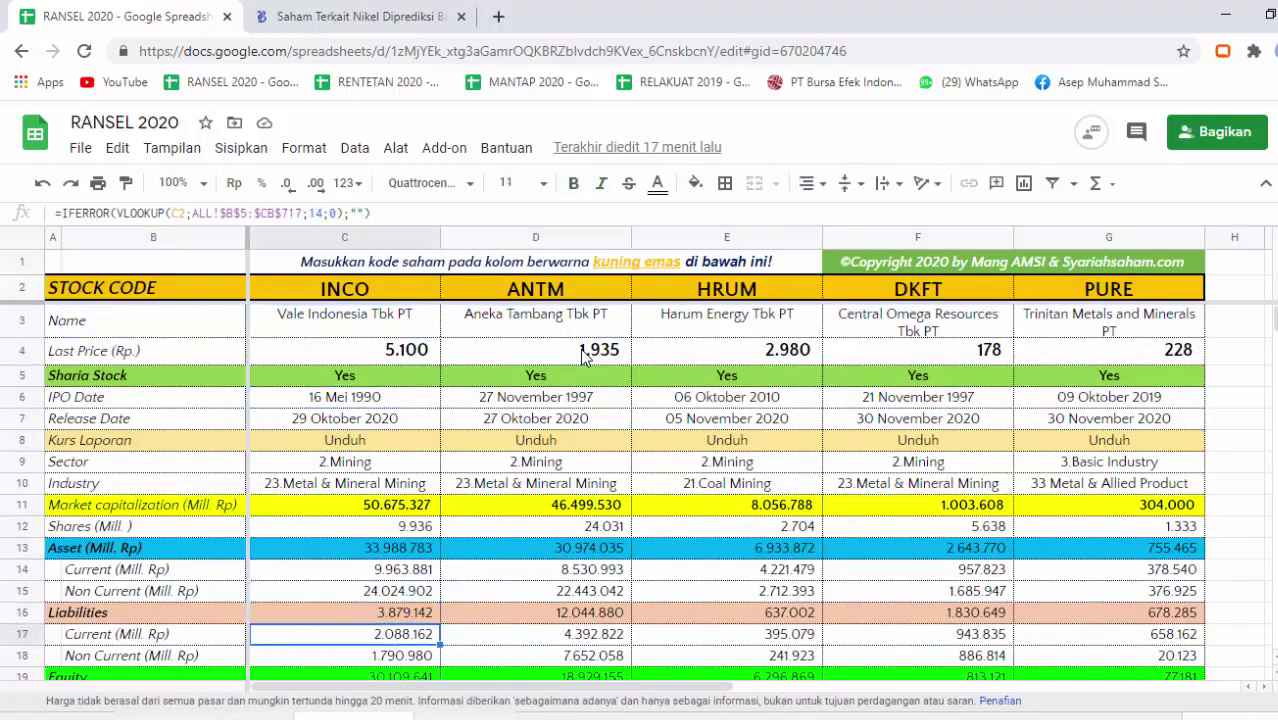
# Examine INCO's non-current liabilities, equity, and 3Q 2019 and 3Q 2020 revenue and net profit
pyautogui.press('Down')
pyautogui.press('Down')
pyautogui.press('Down')
pyautogui.press('Down')
pyautogui.press('Down')
pyautogui.press('Down')
pyautogui.press('Down')
pyautogui.press('Down')
pyautogui.press('Down')
pyautogui.press('Down')
pyautogui.press('Down')
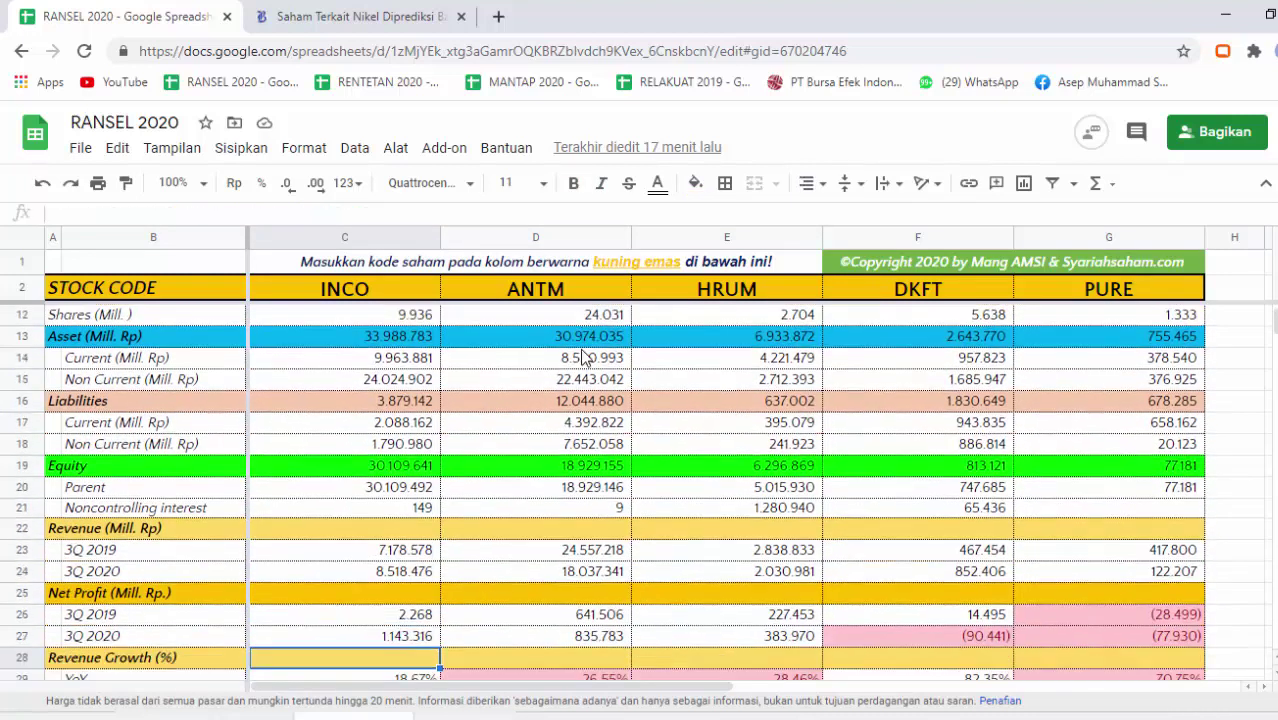
# Check INCO's revenue growth, net profit growth and net cash increase, and return to its QoQ revenue growth
pyautogui.press('Down')
pyautogui.press('Down')
pyautogui.press('Down')
pyautogui.press('Down')
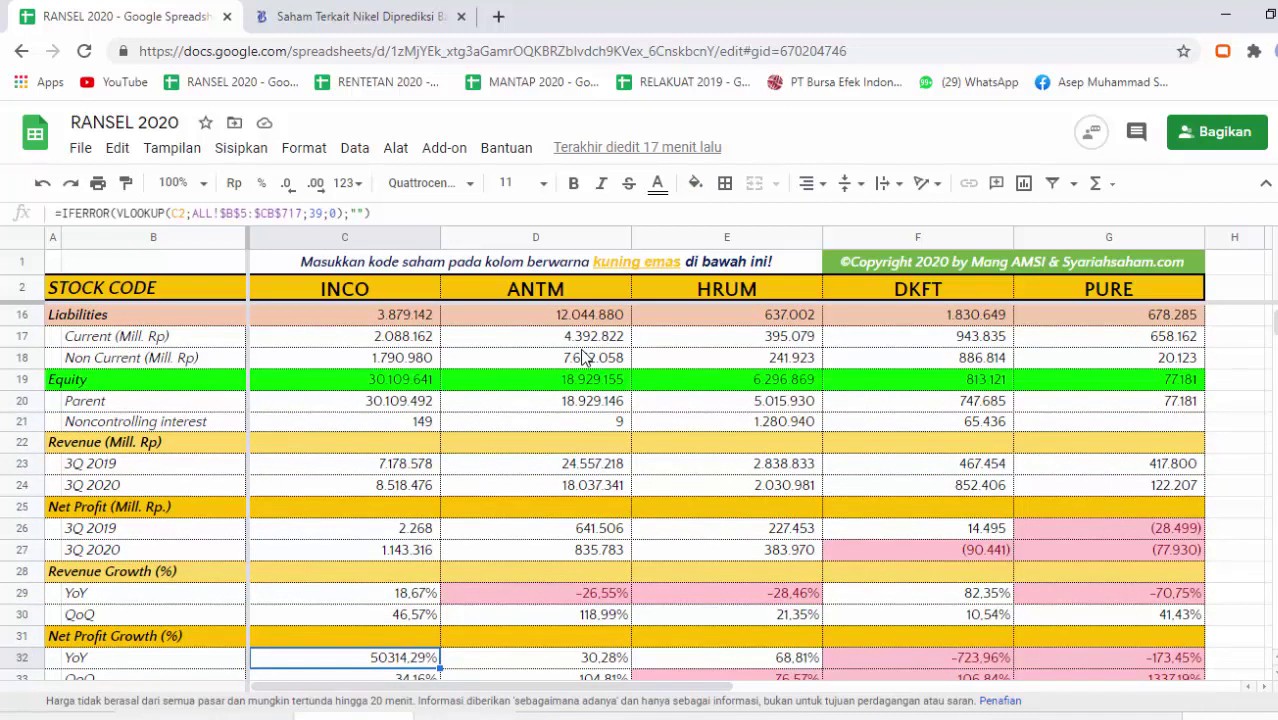
pyautogui.press('Down')
pyautogui.press('Down')
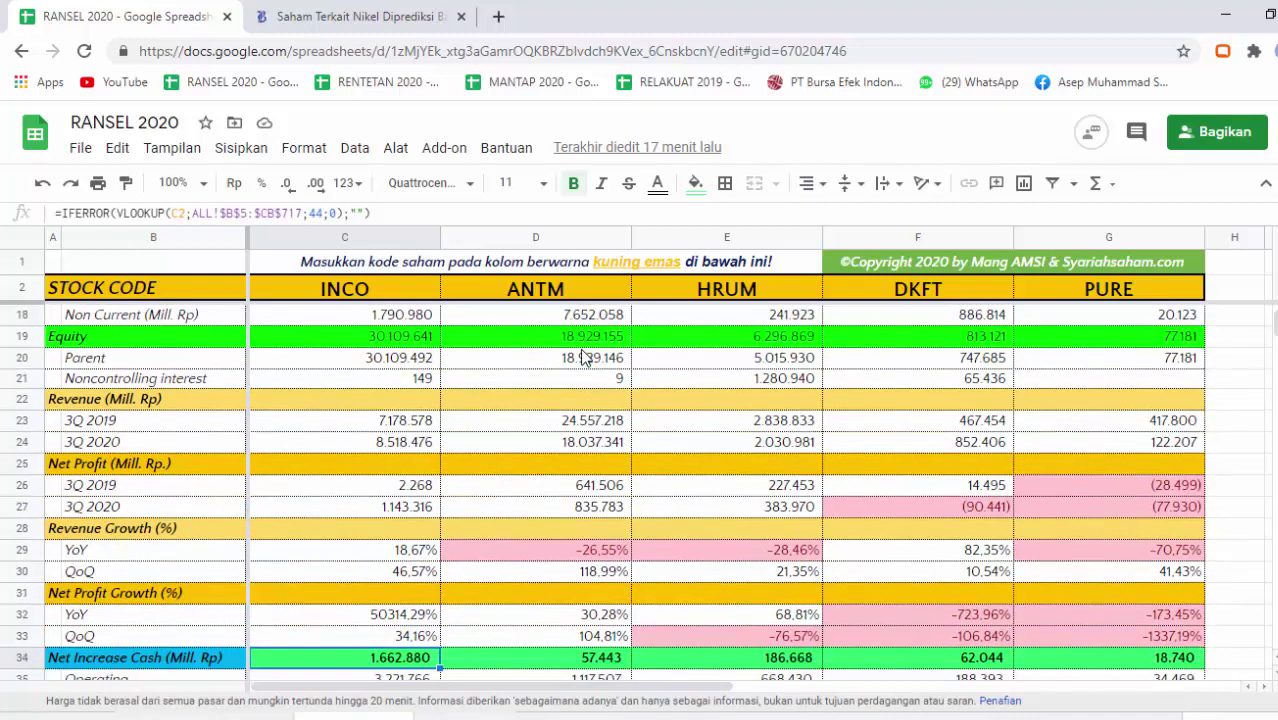
pyautogui.press('Up')
pyautogui.press('Up')
pyautogui.press('Up')
pyautogui.press('Up')
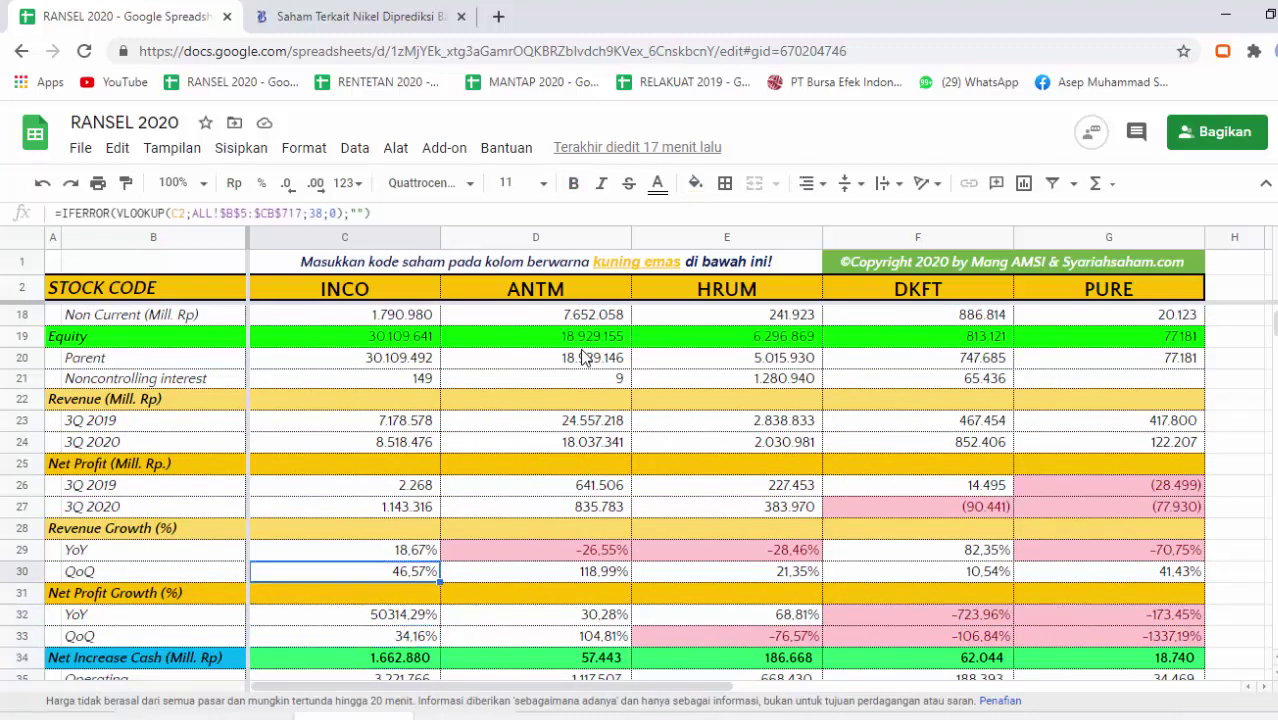